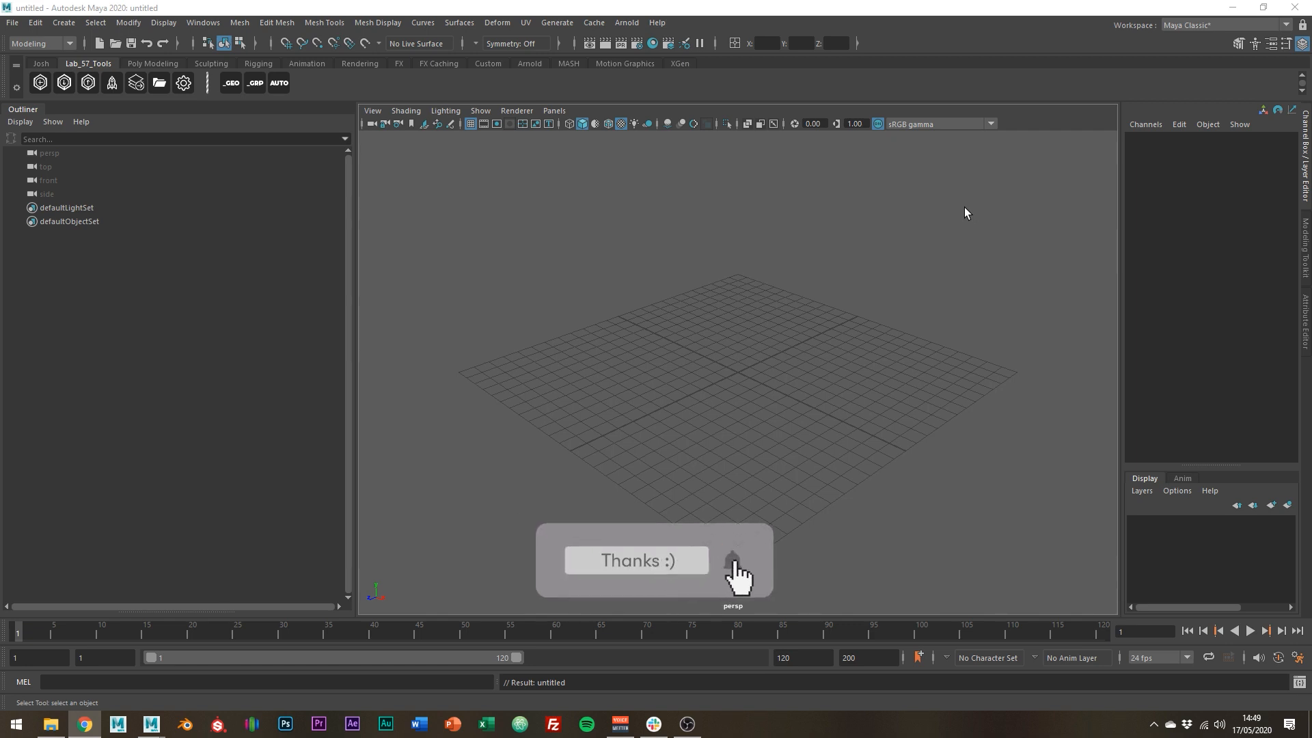
Create a polygon cube about 9.6 units wide at the centre of the grid.
{"action": "left_click", "coordinate": [39, 64]}
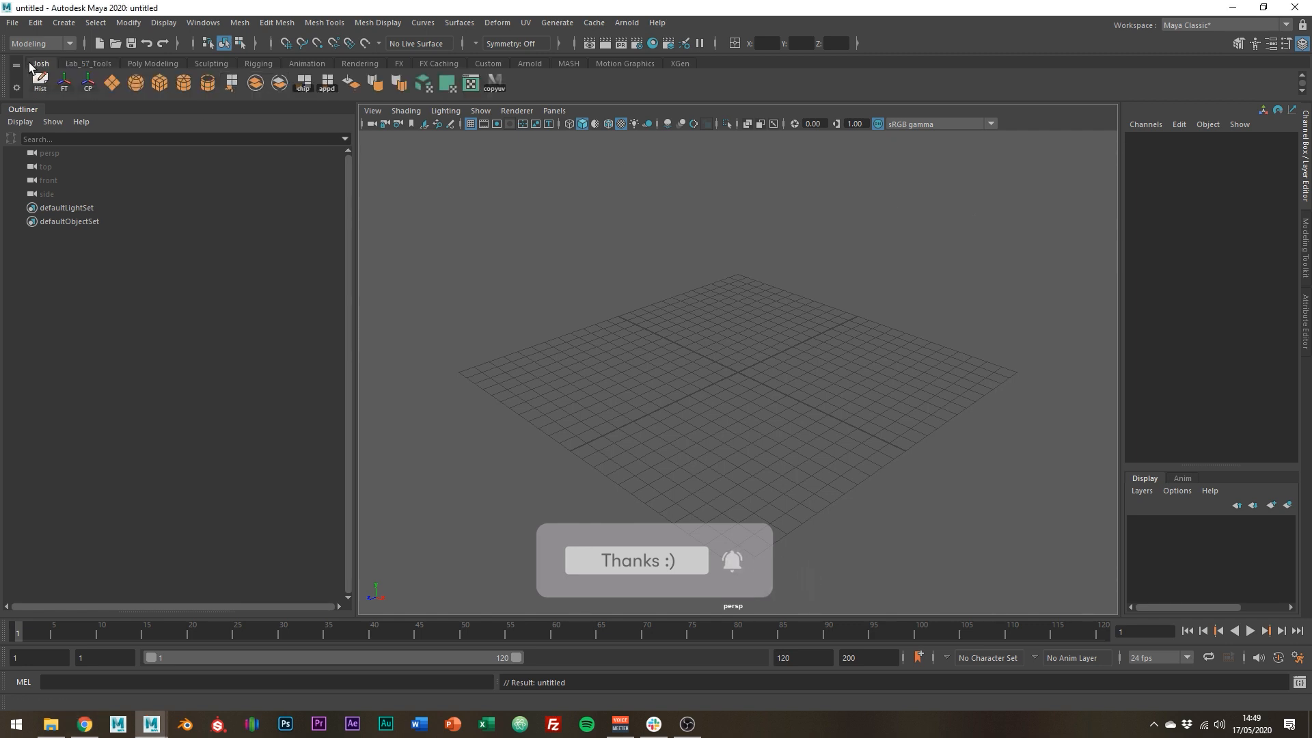
{"action": "left_click", "coordinate": [164, 89]}
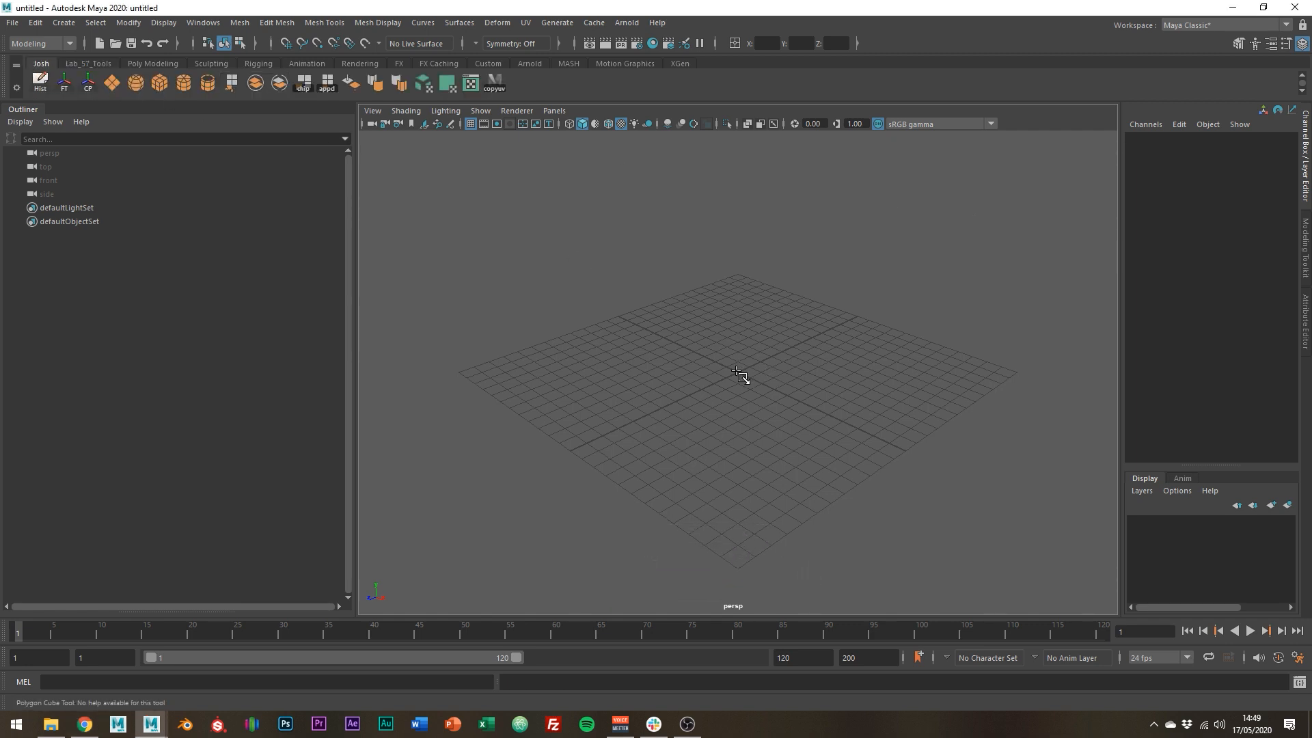
{"action": "left_click_drag", "start_coordinate": [736, 371], "coordinate": [780, 410]}
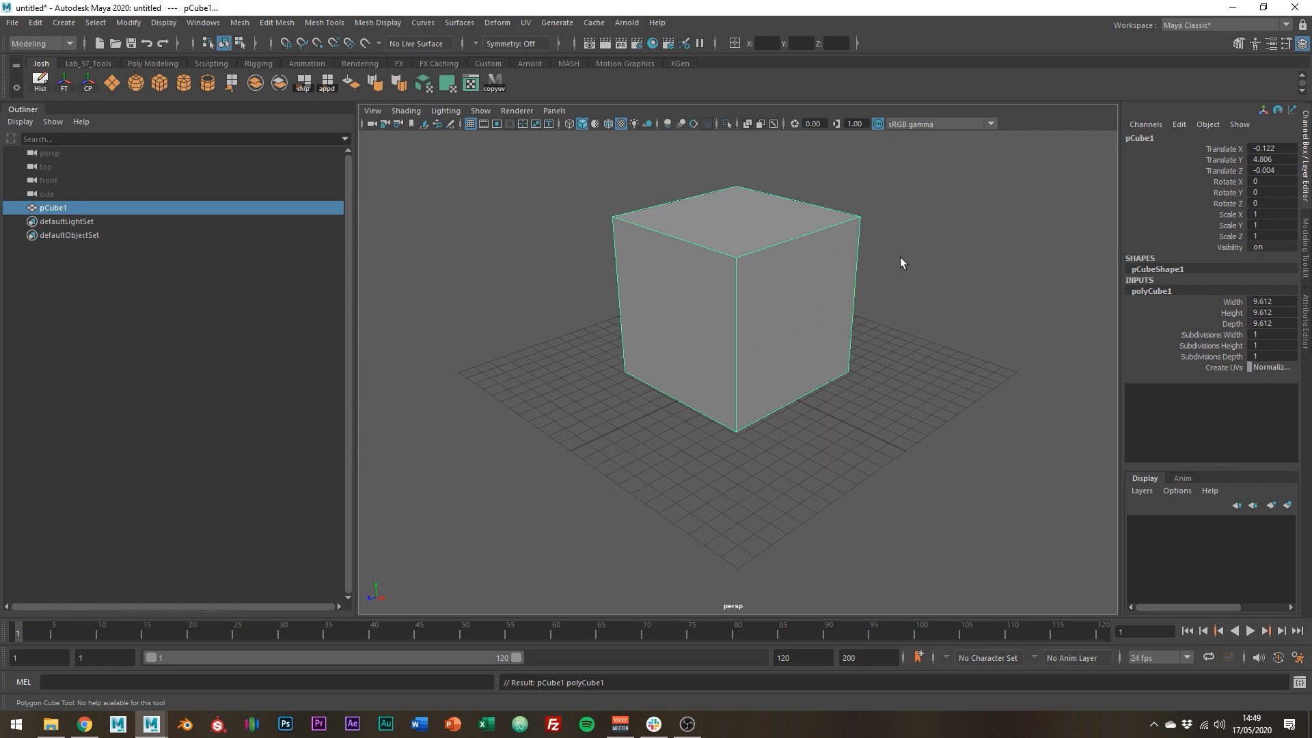
Hide the grid and apply Wedge to one side face of the cube, using that face's bottom edge as the hinge.
{"action": "right_click_drag", "start_coordinate": [899, 257], "coordinate": [957, 287]}
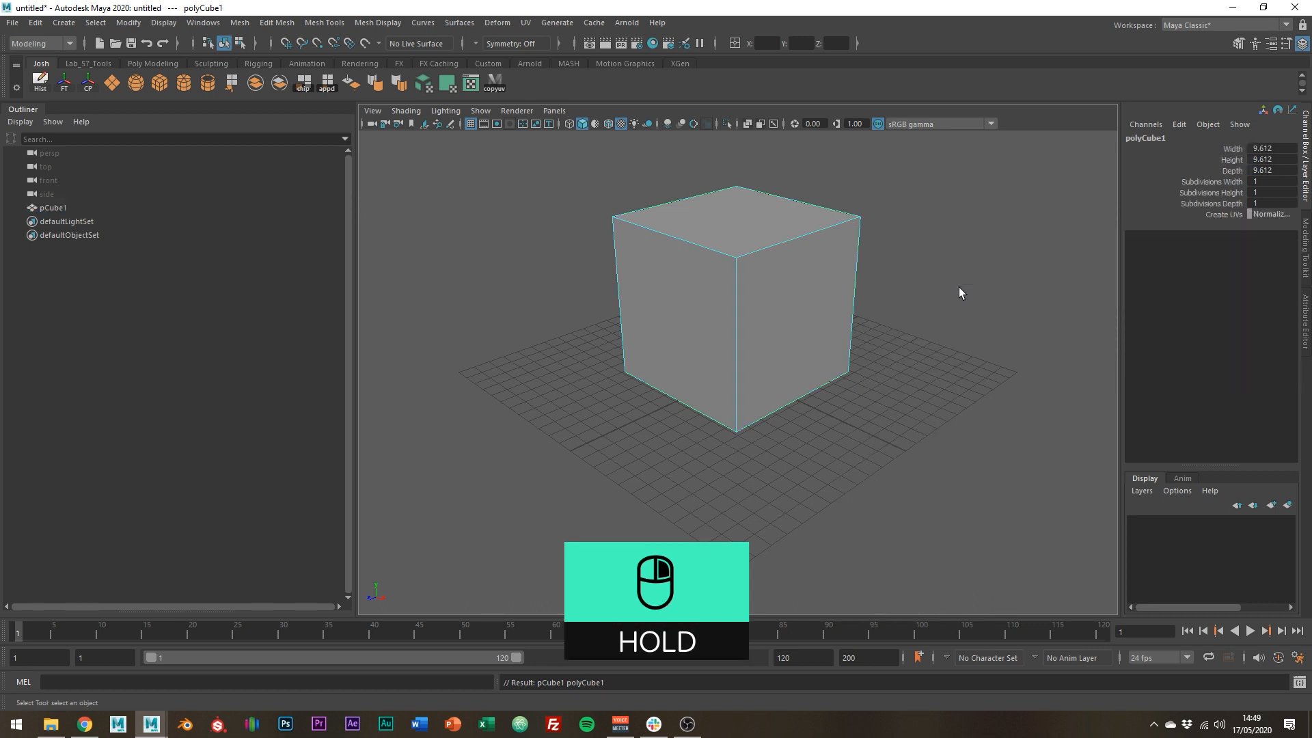
{"action": "left_click", "coordinate": [807, 398]}
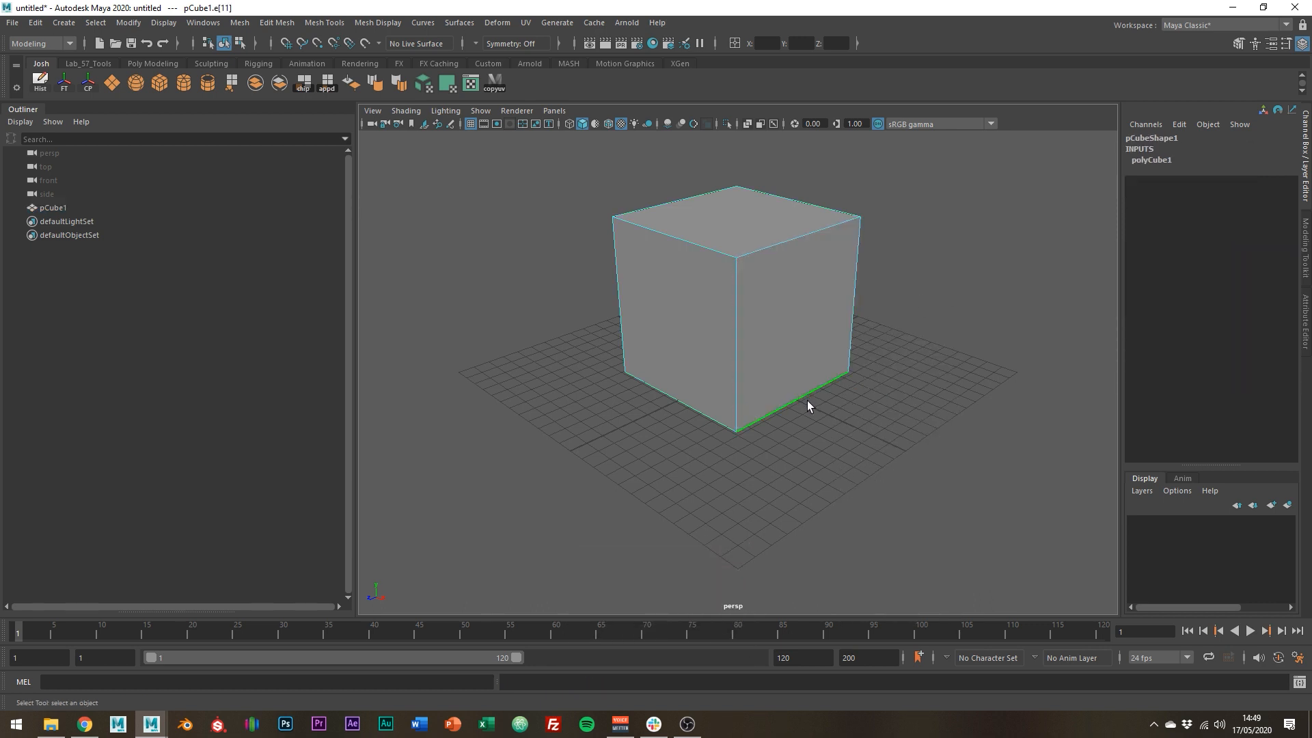
{"action": "left_click", "coordinate": [783, 360]}
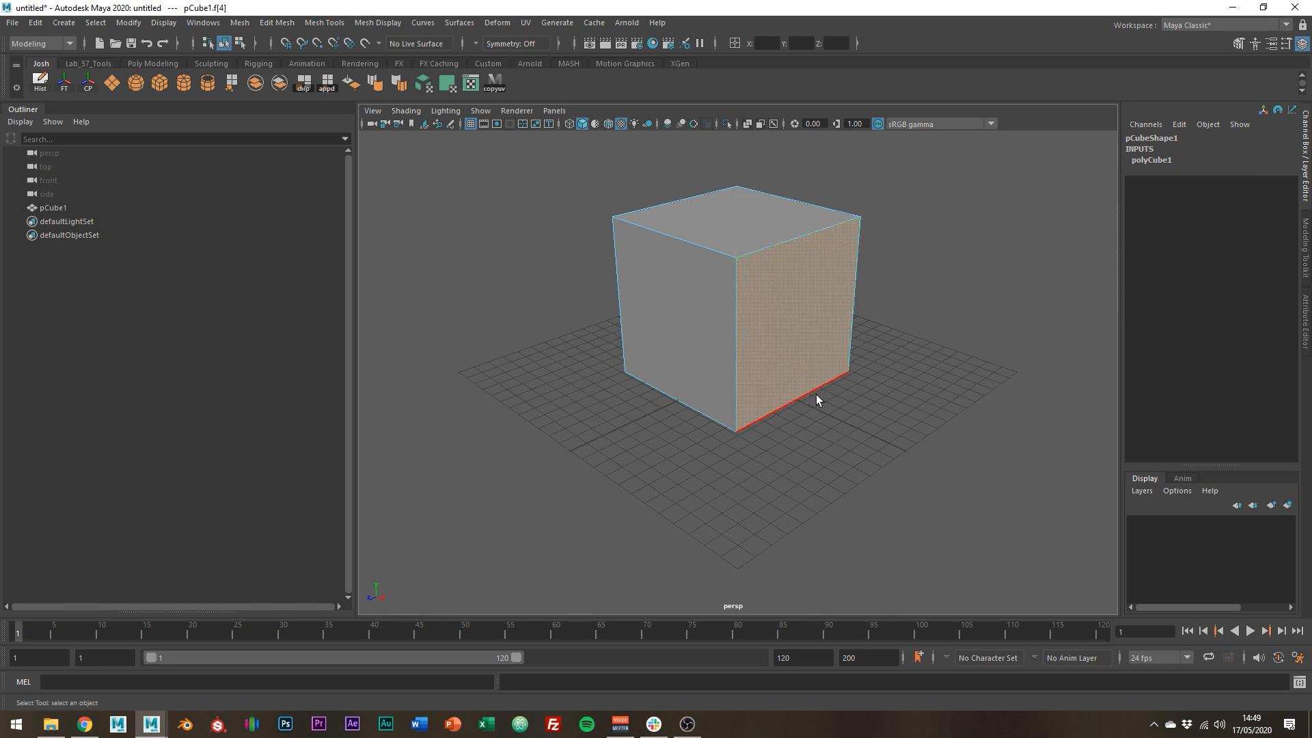
{"action": "mouse_move", "coordinate": [819, 387]}
{"action": "left_mouse_down", "text": "alt"}
{"action": "mouse_move", "coordinate": [847, 421]}
{"action": "mouse_move", "coordinate": [815, 369]}
{"action": "left_mouse_up", "text": "alt"}
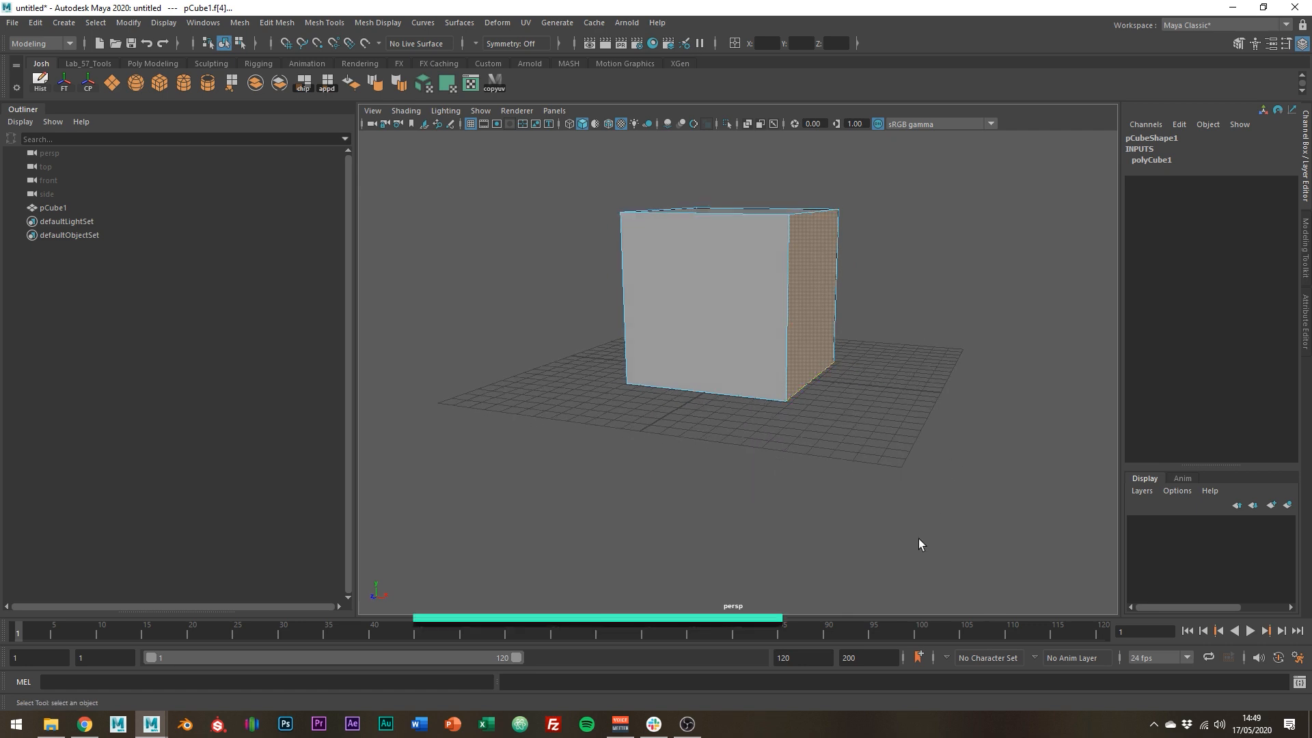
{"action": "left_click", "coordinate": [471, 125]}
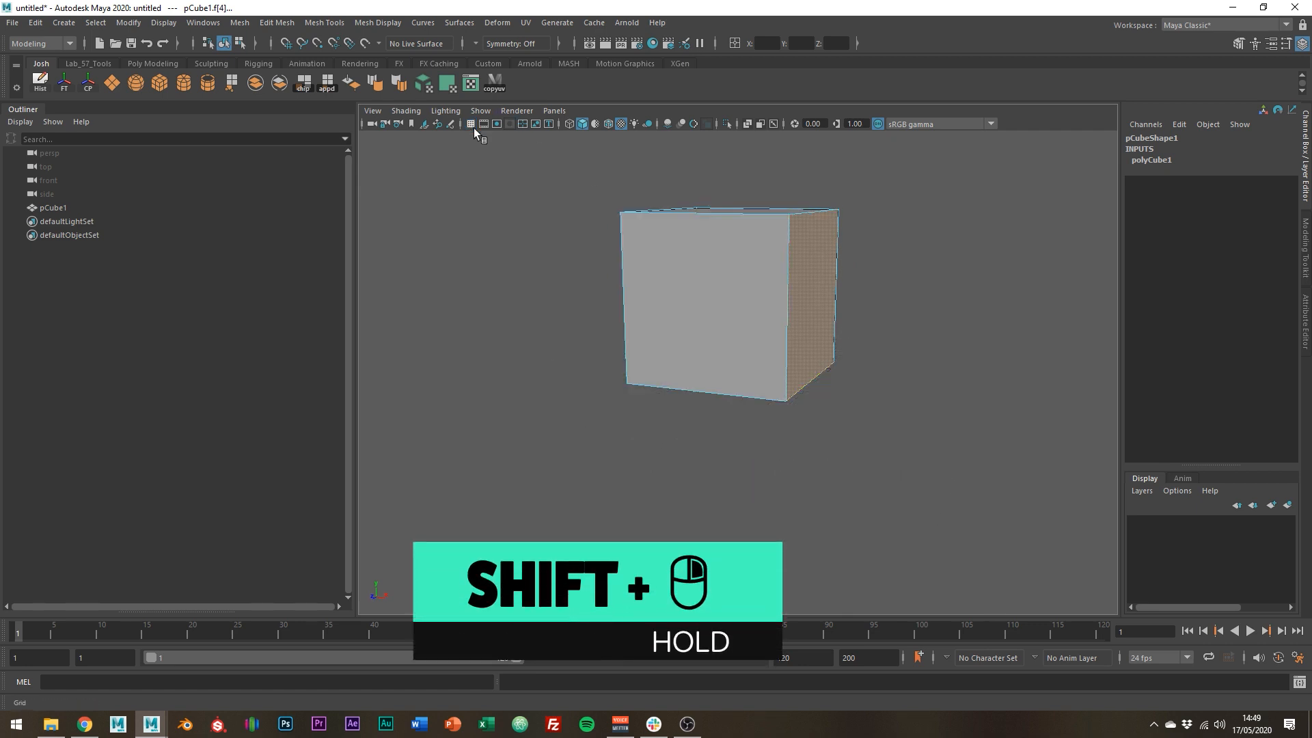
{"action": "right_click_drag", "start_coordinate": [943, 356], "coordinate": [885, 378], "text": "shift"}
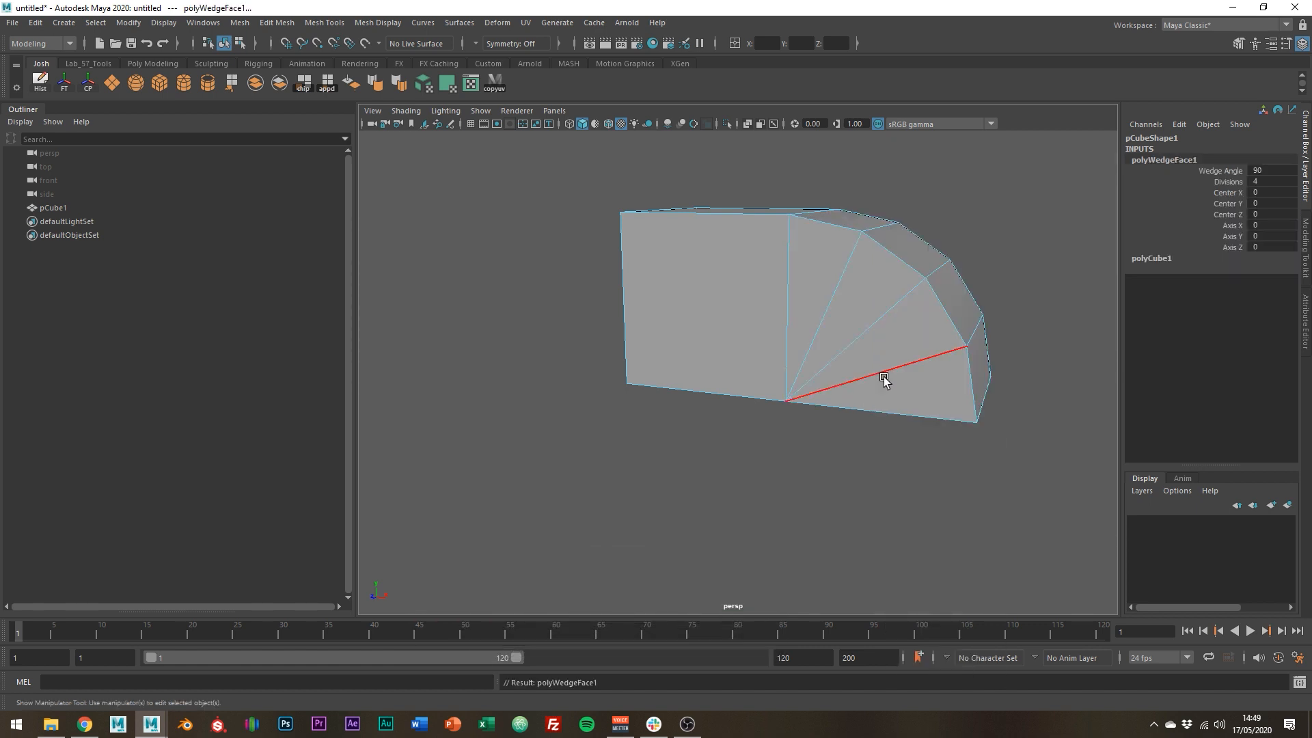
Set the wedge's divisions to 10 for a smoother curve.
{"action": "left_click_drag", "start_coordinate": [916, 440], "coordinate": [948, 421], "text": "alt"}
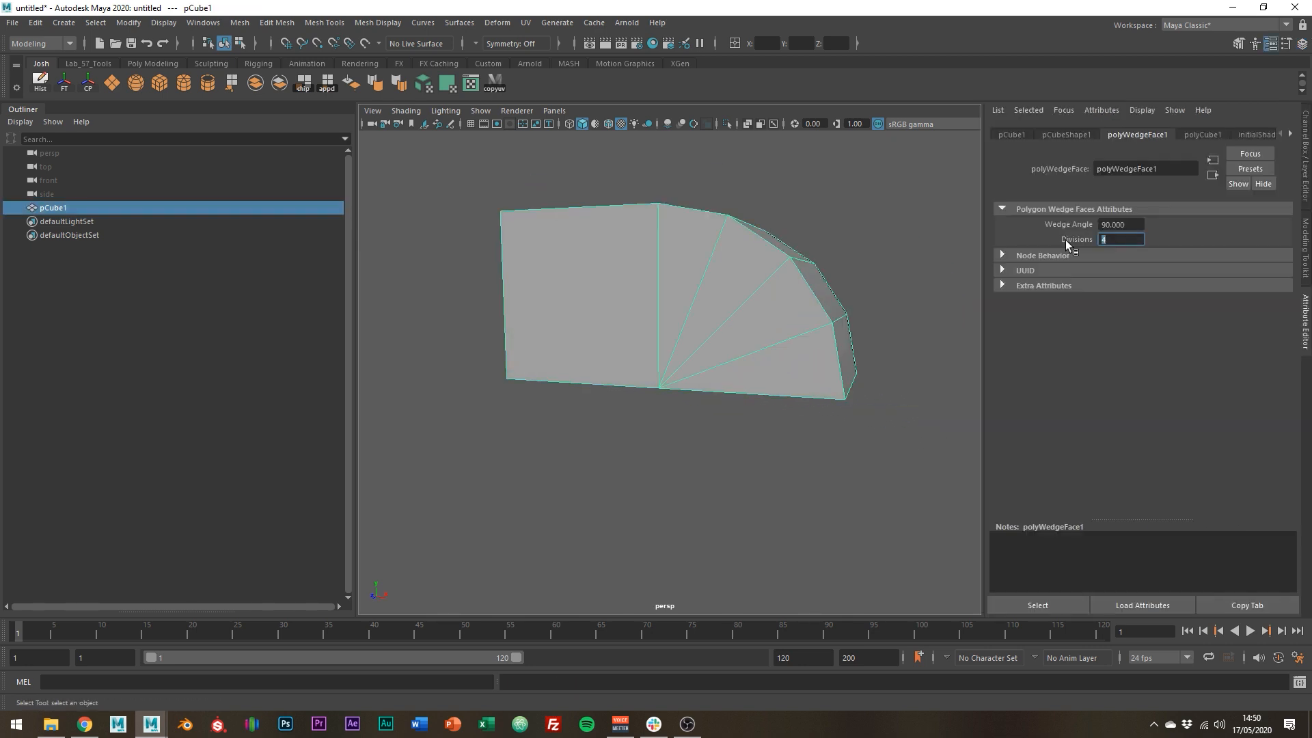
{"action": "type", "text": "10"}
{"action": "key", "text": "Return"}
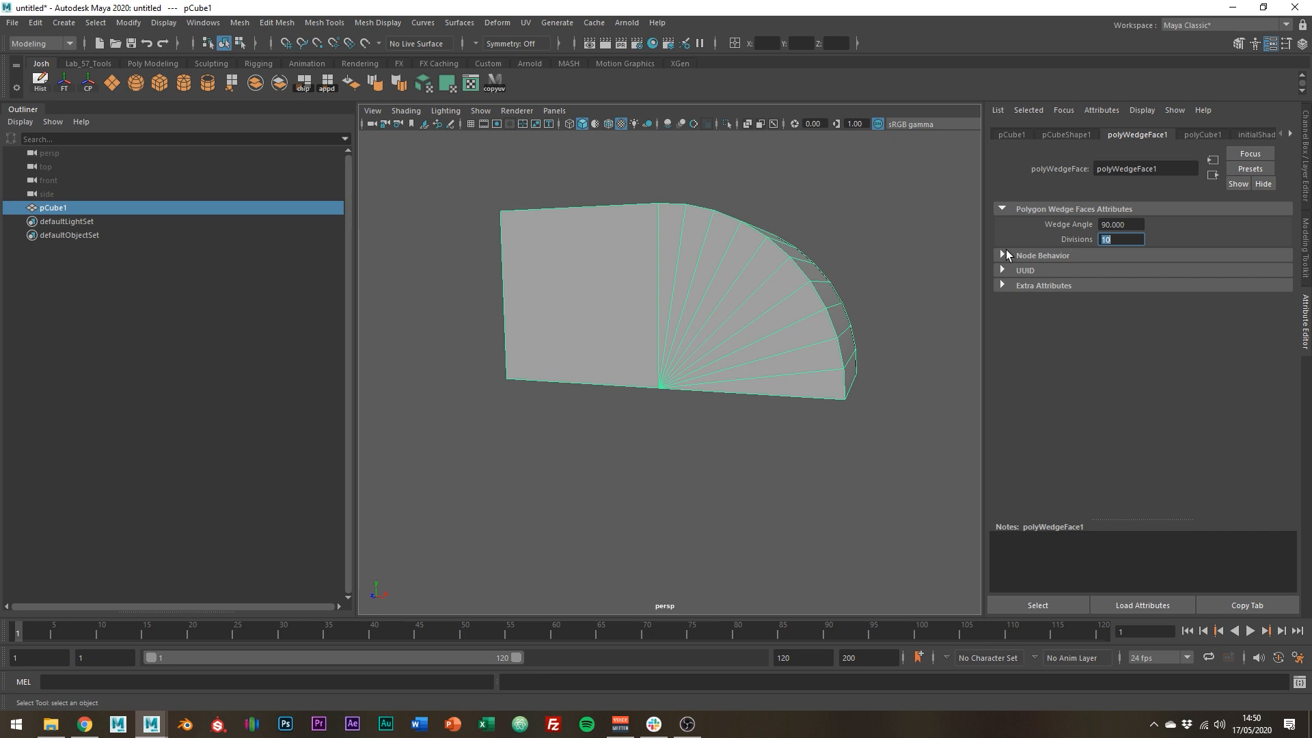
Extrude the underside face of the curved wedge section straight down by about 8.7 units.
{"action": "left_click_drag", "start_coordinate": [872, 363], "coordinate": [811, 360], "text": "alt"}
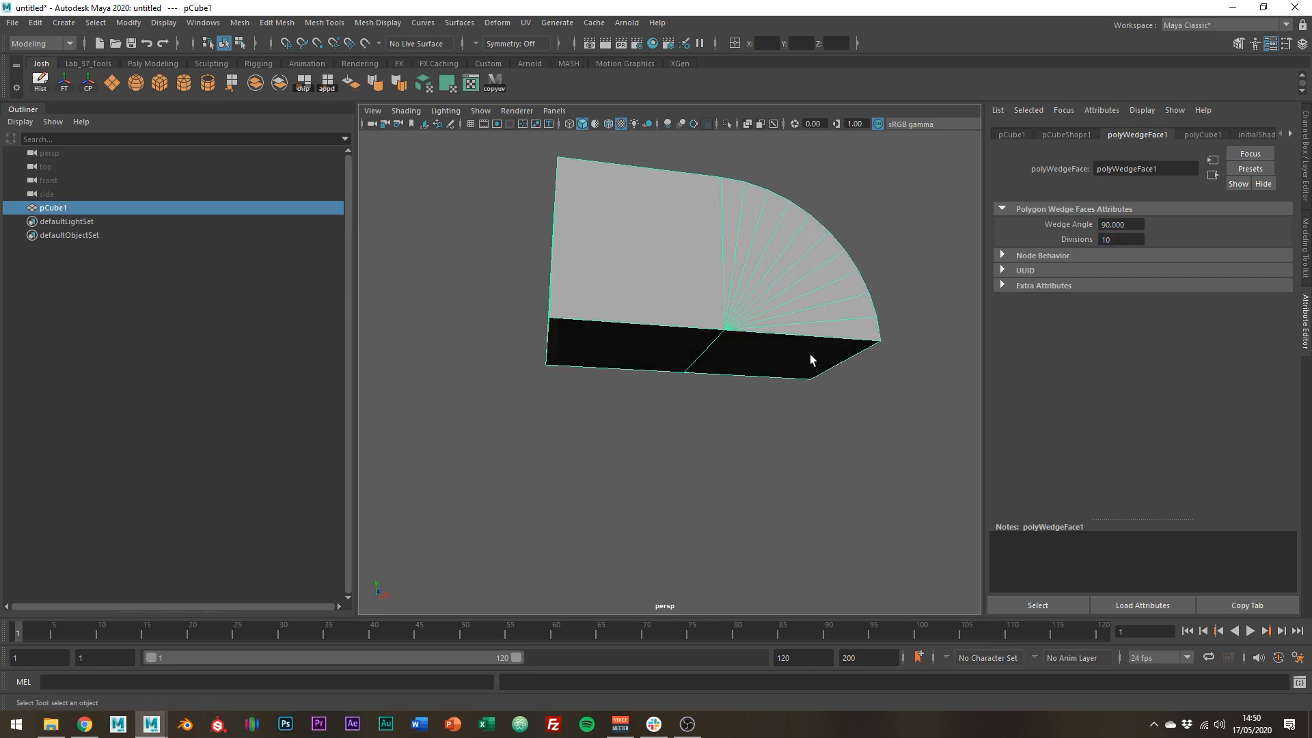
{"action": "key", "text": "F10"}
{"action": "left_click", "coordinate": [684, 350]}
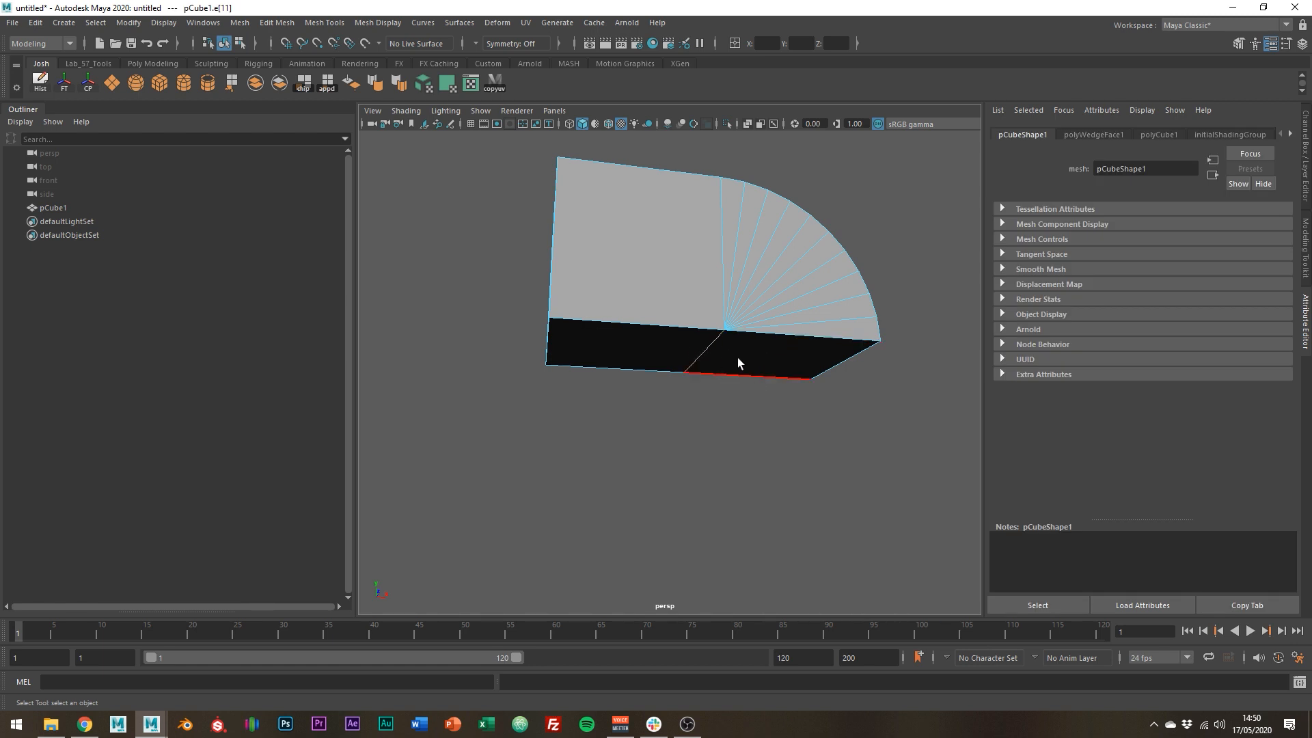
{"action": "right_click_drag", "start_coordinate": [752, 330], "coordinate": [752, 356]}
{"action": "left_click", "coordinate": [764, 352]}
{"action": "key", "text": "w"}
{"action": "left_click_drag", "start_coordinate": [779, 278], "coordinate": [781, 388], "text": "shift"}
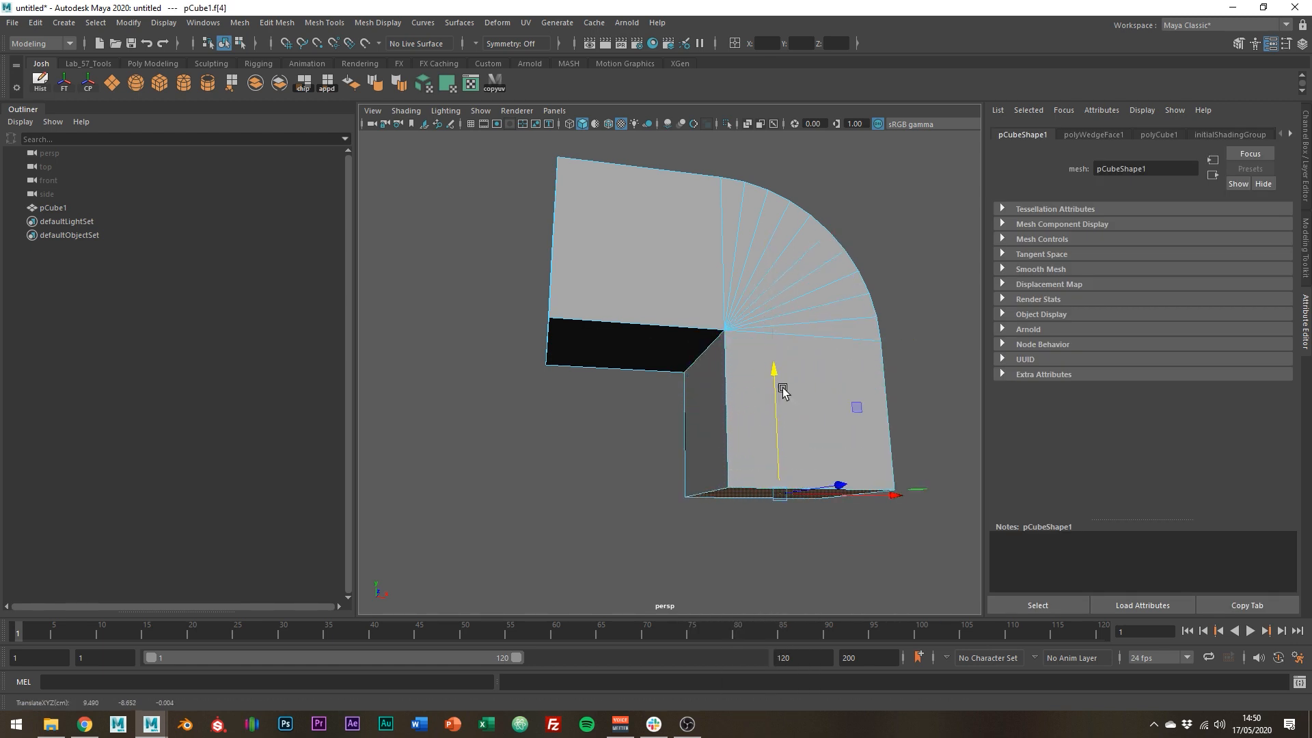
Bevel the inner corner edge of the bend with a fraction of 0.134 and 4 segments.
{"action": "right_click_drag", "start_coordinate": [763, 341], "coordinate": [772, 301]}
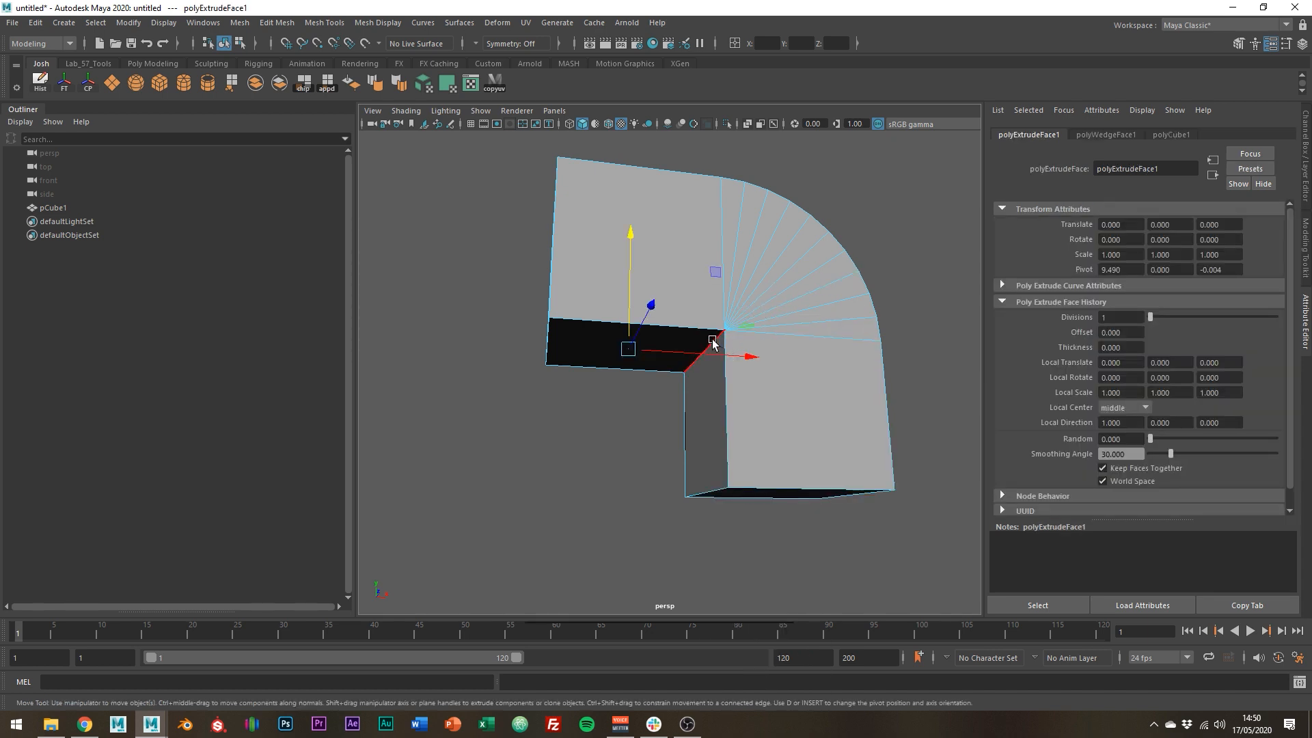
{"action": "key", "text": "ctrl+b"}
{"action": "left_click_drag", "start_coordinate": [795, 342], "coordinate": [748, 361], "text": "alt"}
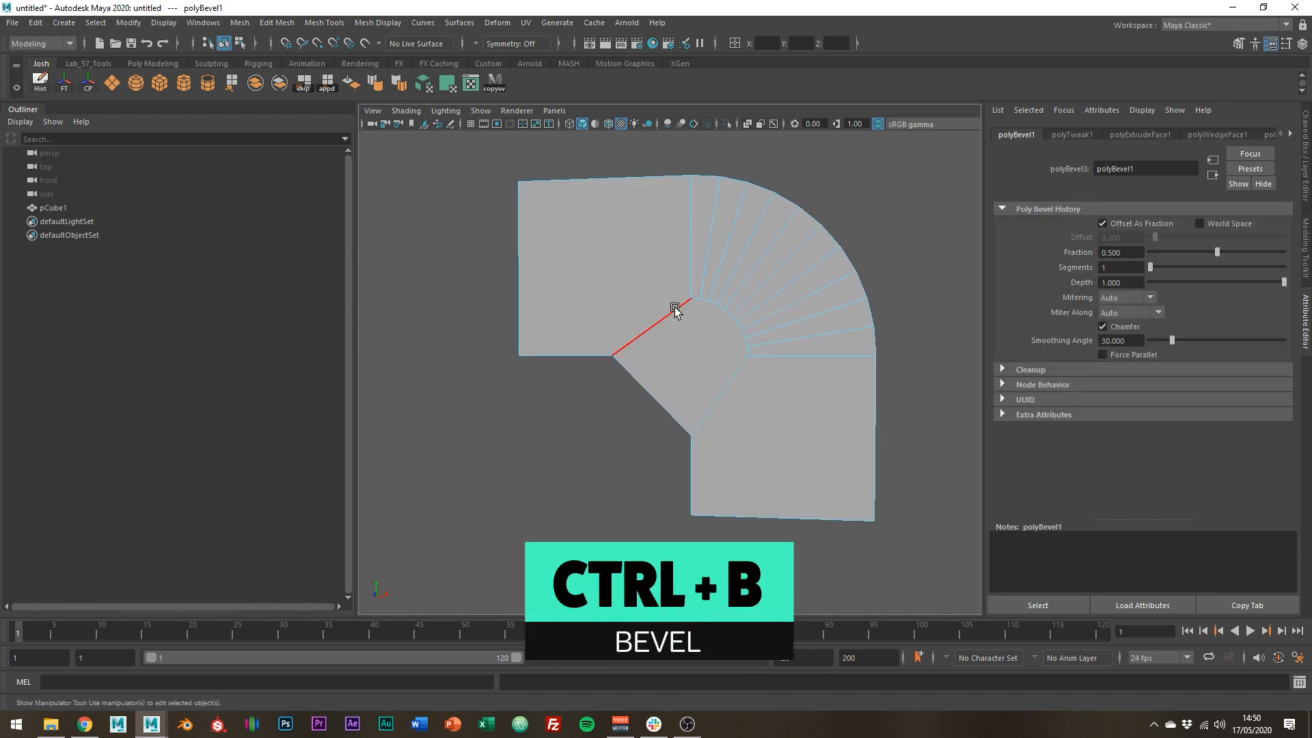
{"action": "mouse_move", "coordinate": [1152, 266]}
{"action": "left_mouse_down"}
{"action": "mouse_move", "coordinate": [1184, 267]}
{"action": "mouse_move", "coordinate": [1168, 251]}
{"action": "left_mouse_up"}
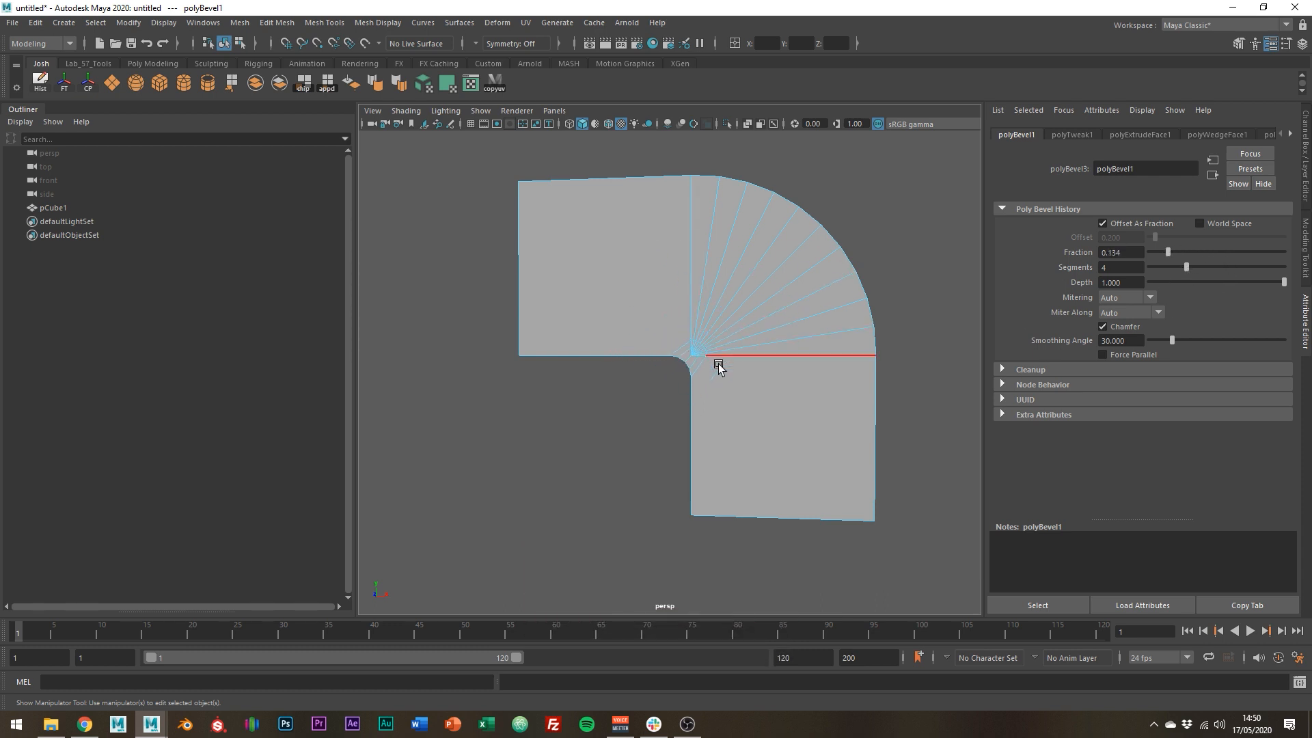
{"action": "scroll", "coordinate": [614, 475], "scroll_direction": "down", "scroll_amount": 3}
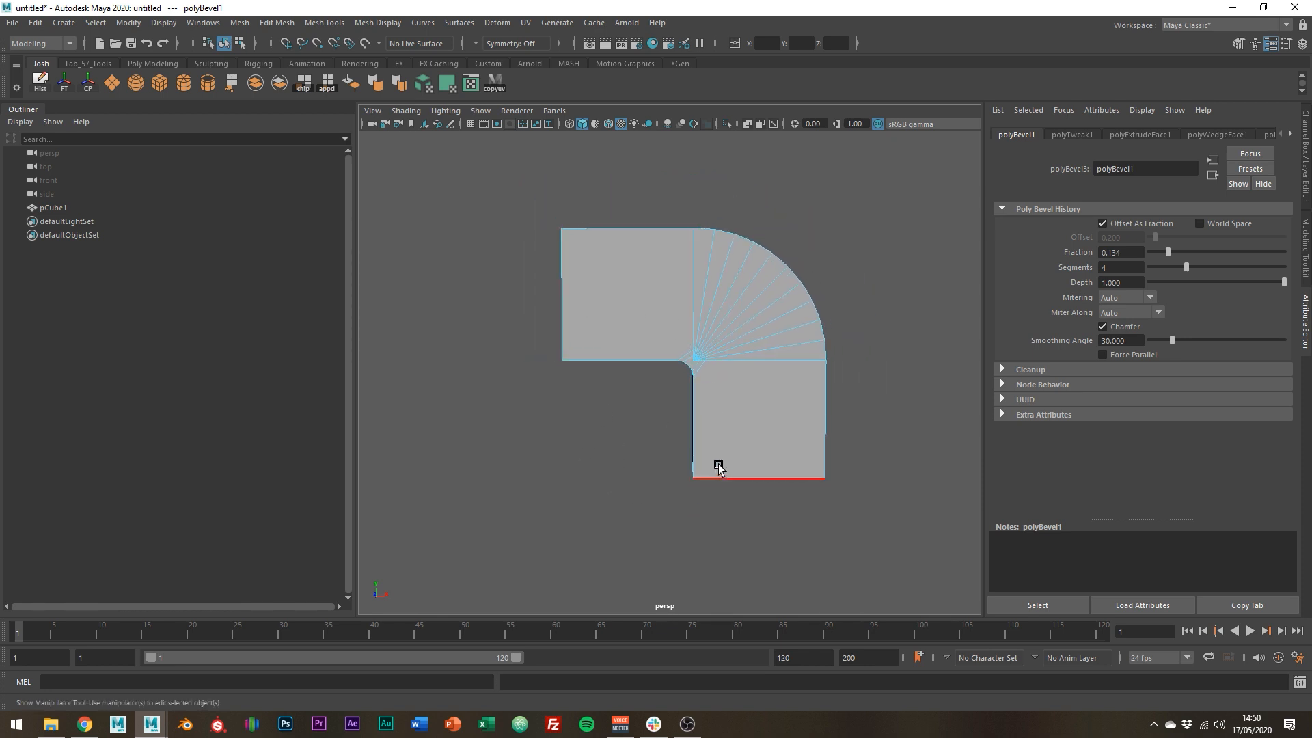
{"action": "left_click_drag", "start_coordinate": [733, 444], "coordinate": [729, 366], "text": "alt"}
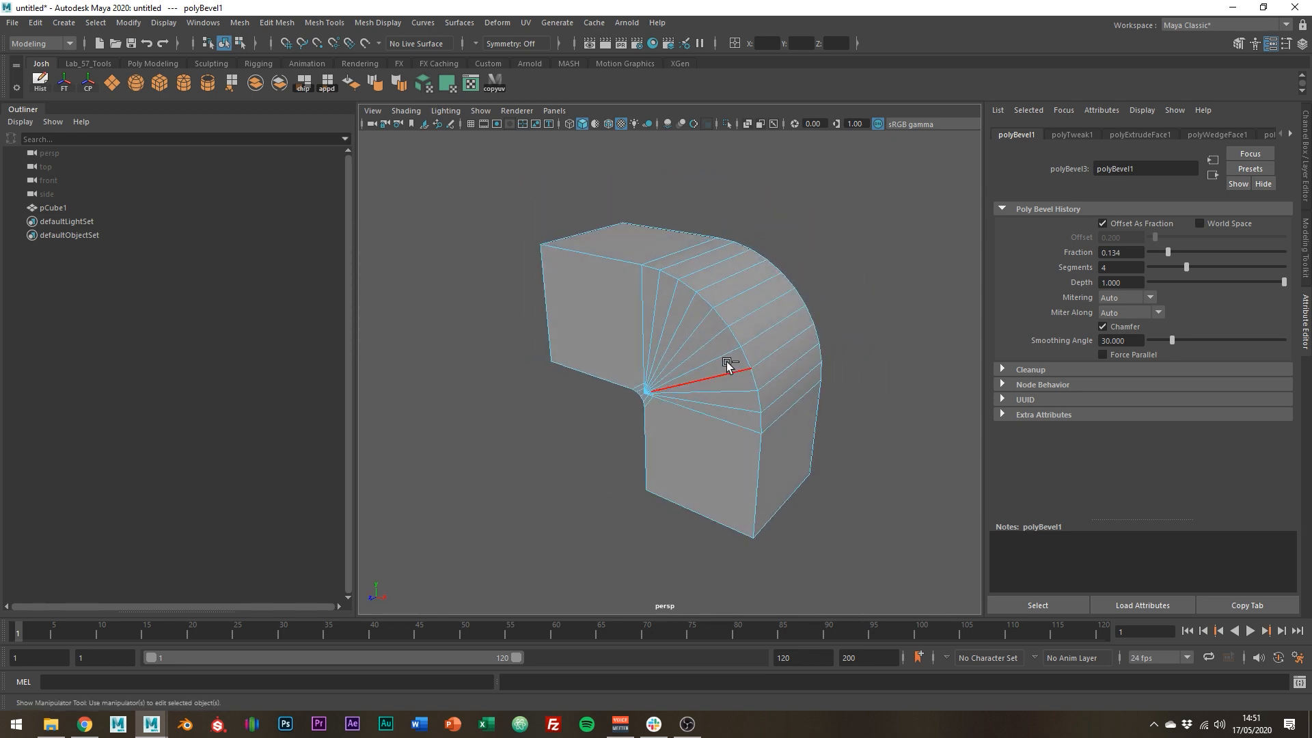
Return to object selection and delete the whole bent mesh from the scene.
{"action": "right_click_drag", "start_coordinate": [704, 347], "coordinate": [825, 290]}
{"action": "left_click", "coordinate": [824, 290]}
{"action": "left_click", "coordinate": [688, 366]}
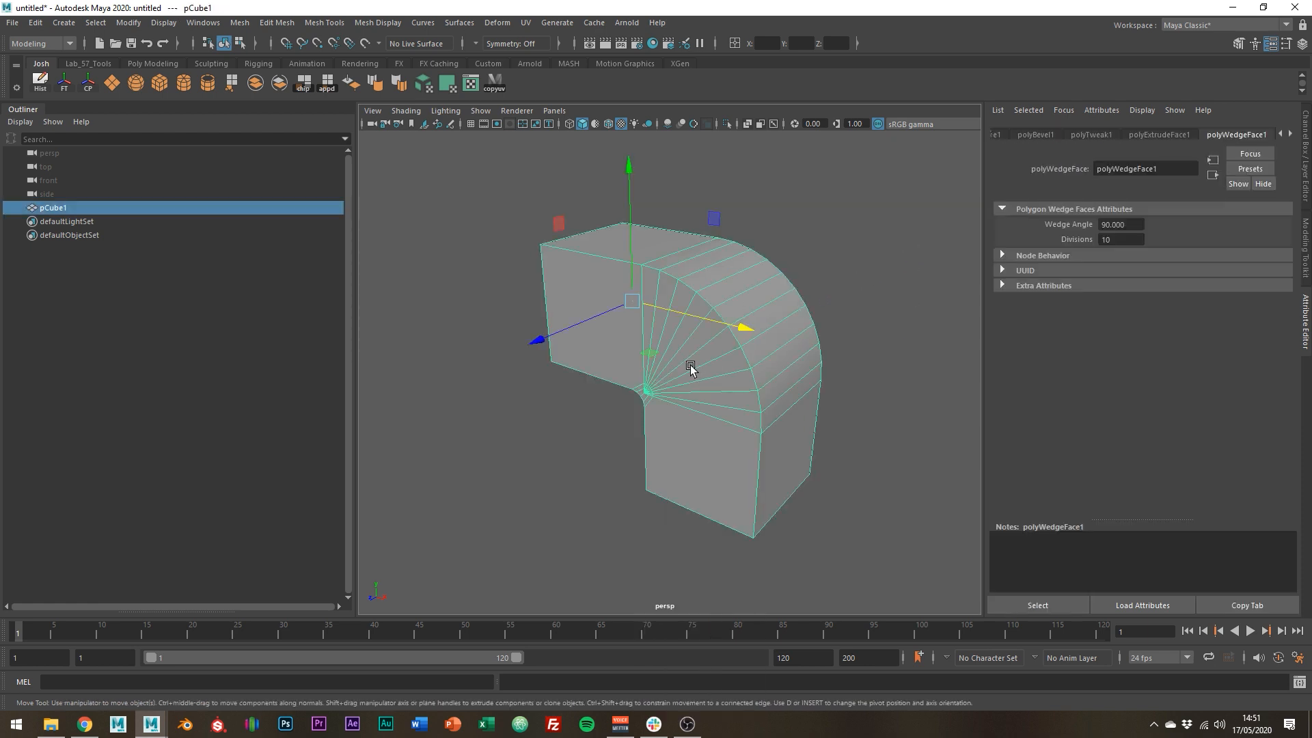
{"action": "key", "text": "Delete"}
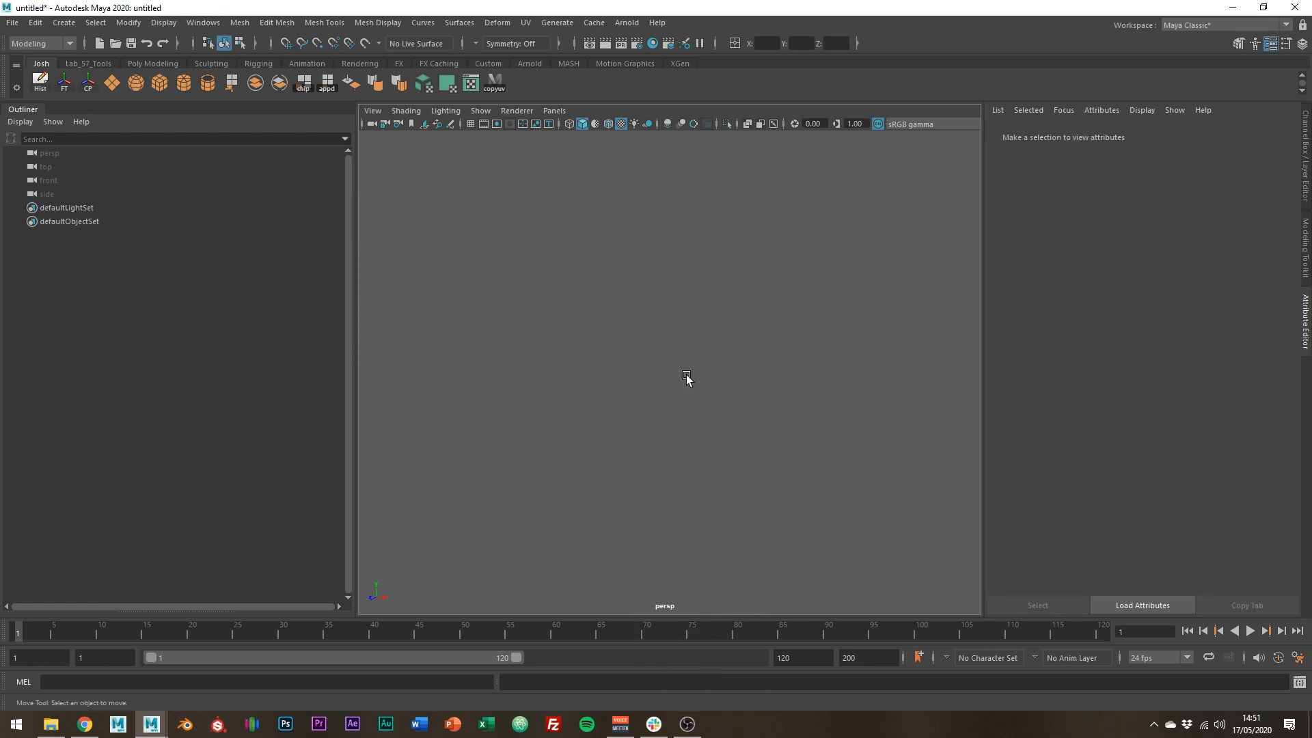
Create a new polygon cube in the empty scene and deselect it.
{"action": "left_click", "coordinate": [153, 84]}
{"action": "mouse_move", "coordinate": [618, 371]}
{"action": "left_mouse_down"}
{"action": "mouse_move", "coordinate": [649, 402]}
{"action": "mouse_move", "coordinate": [699, 386]}
{"action": "left_mouse_up"}
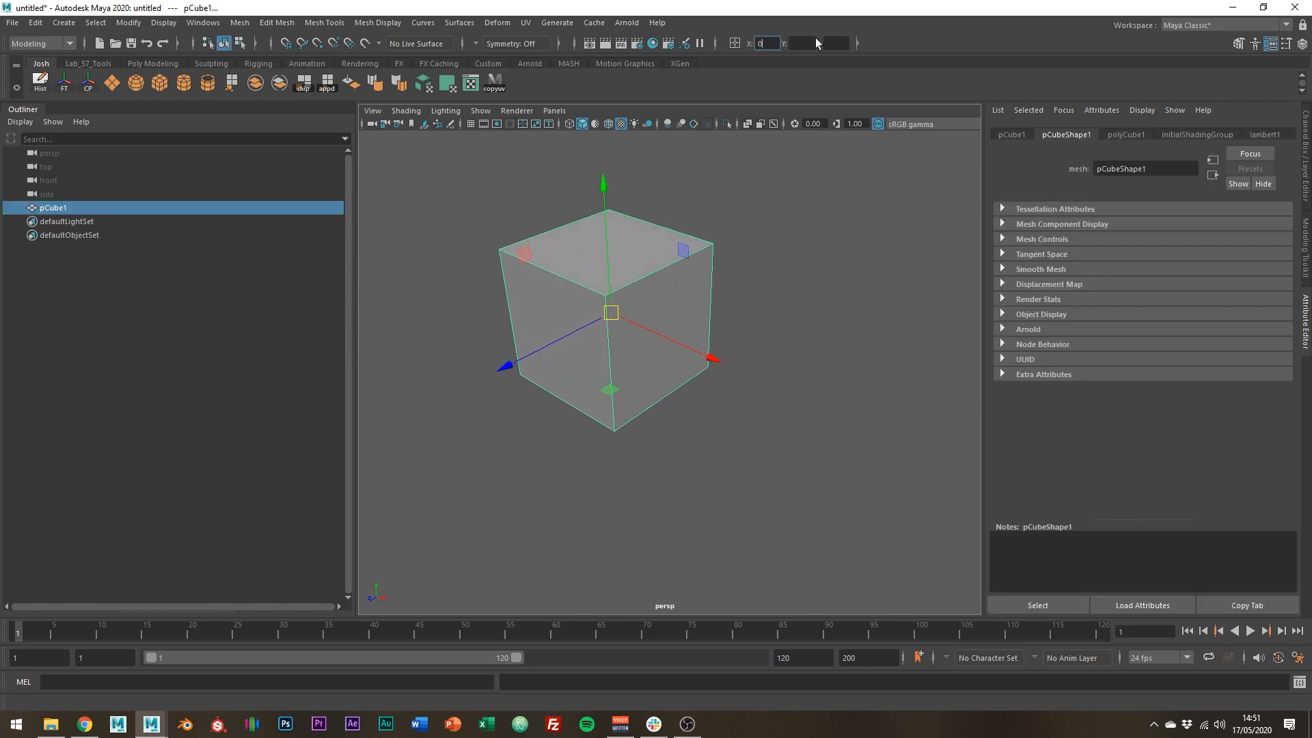
{"action": "middle_click_drag", "start_coordinate": [864, 303], "coordinate": [887, 284], "text": "alt"}
{"action": "left_click", "coordinate": [887, 284]}
{"action": "scroll", "coordinate": [717, 315], "scroll_direction": "up", "scroll_amount": 3}
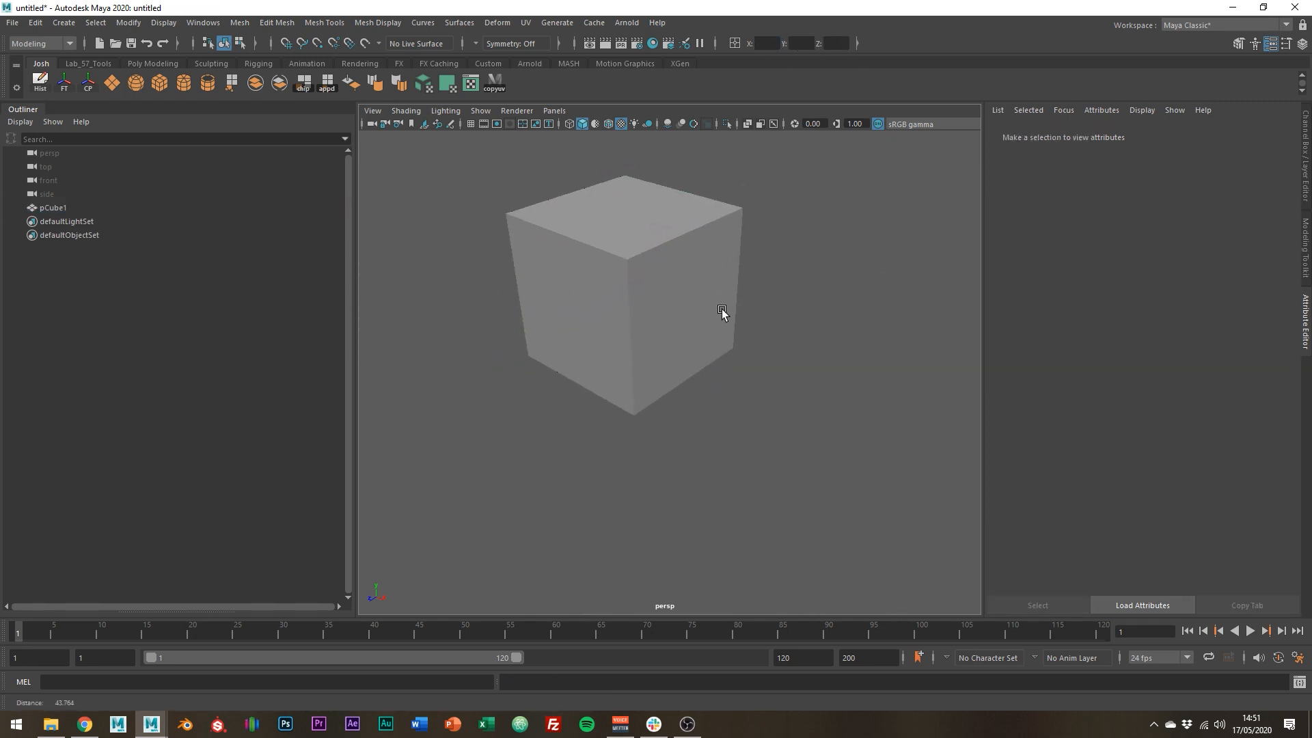
Create a small polygon cylinder beside the cube and rotate it onto its side so its cap faces the front.
{"action": "left_click", "coordinate": [183, 88]}
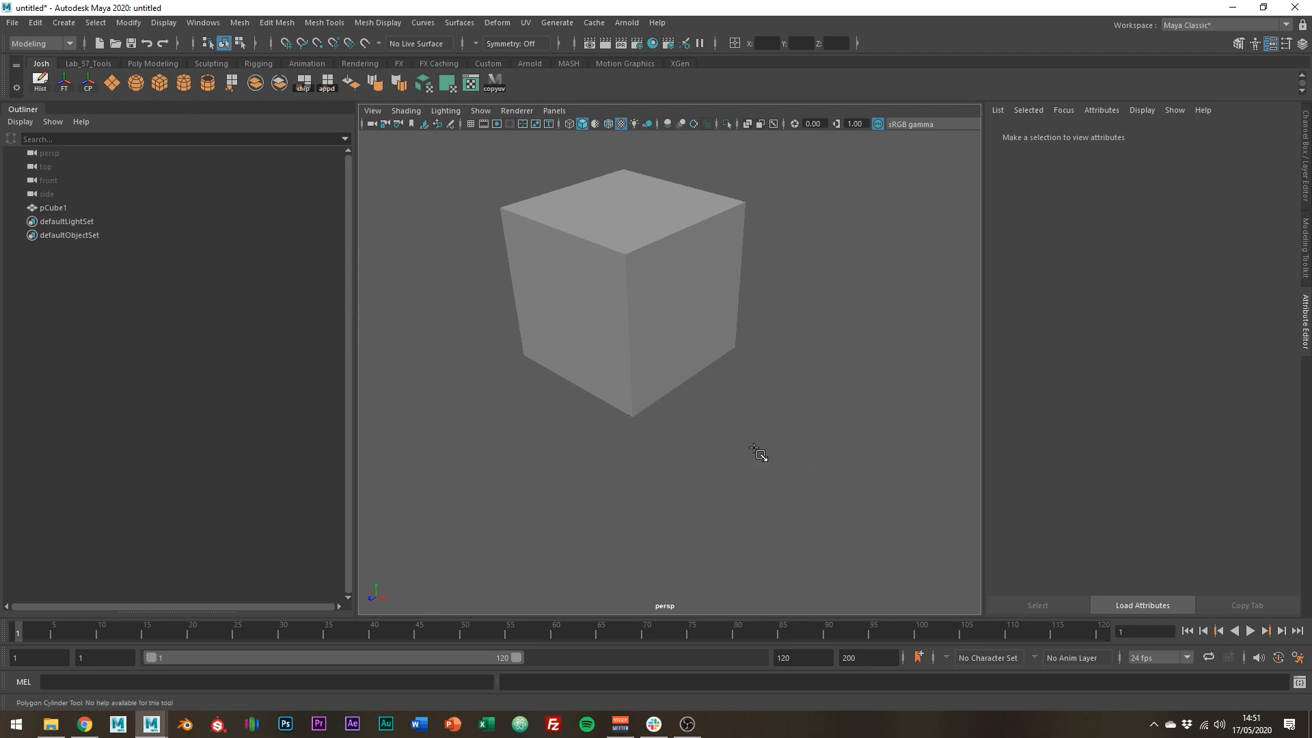
{"action": "left_click_drag", "start_coordinate": [697, 422], "coordinate": [732, 445]}
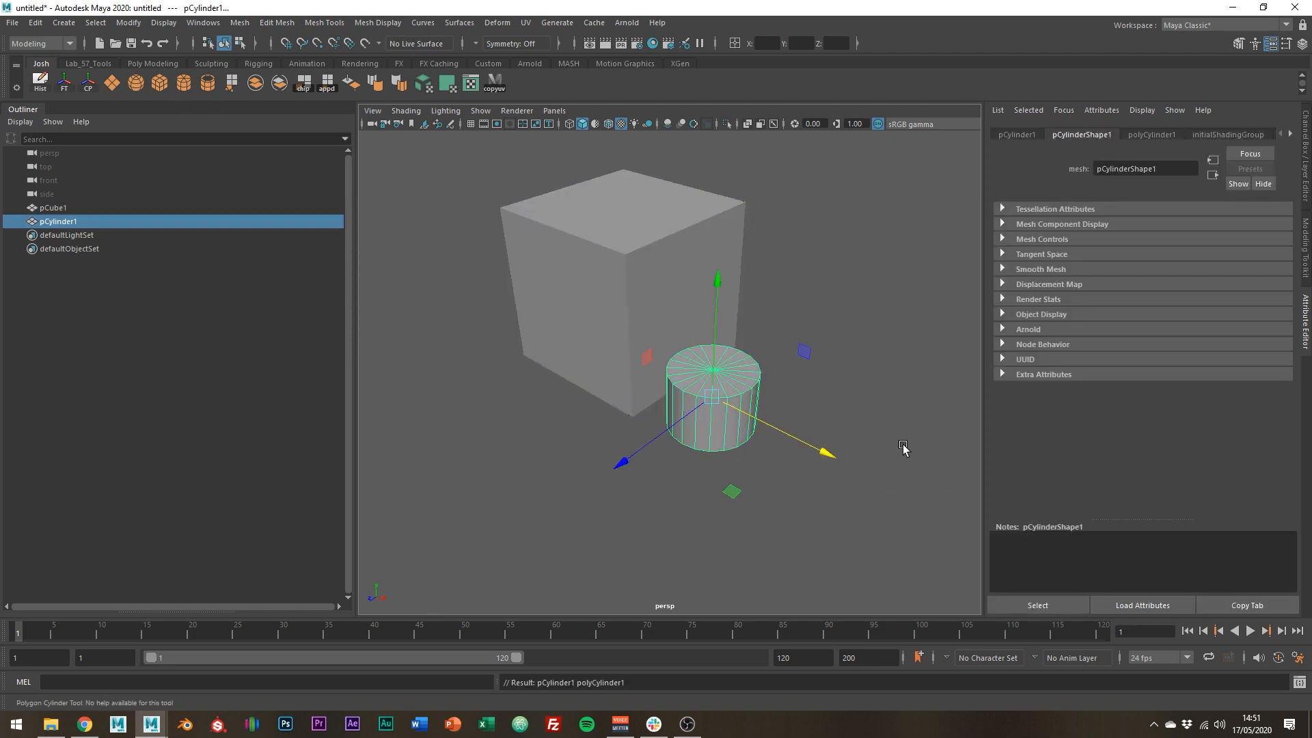
{"action": "key", "text": "e"}
{"action": "left_click_drag", "start_coordinate": [653, 354], "coordinate": [796, 429]}
Move the cylinder's pivot to a vertex on its upper rim using vertex snapping.
{"action": "key", "text": "d"}
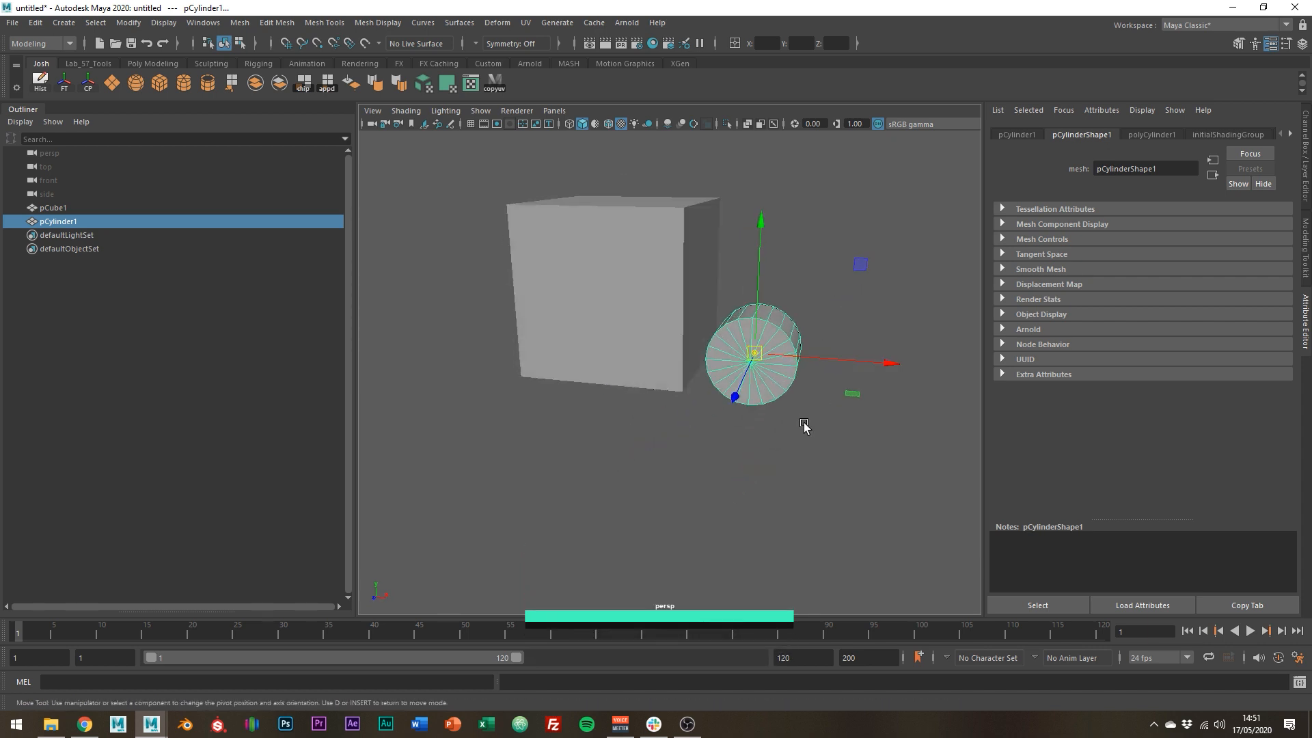
{"action": "key", "text": "v"}
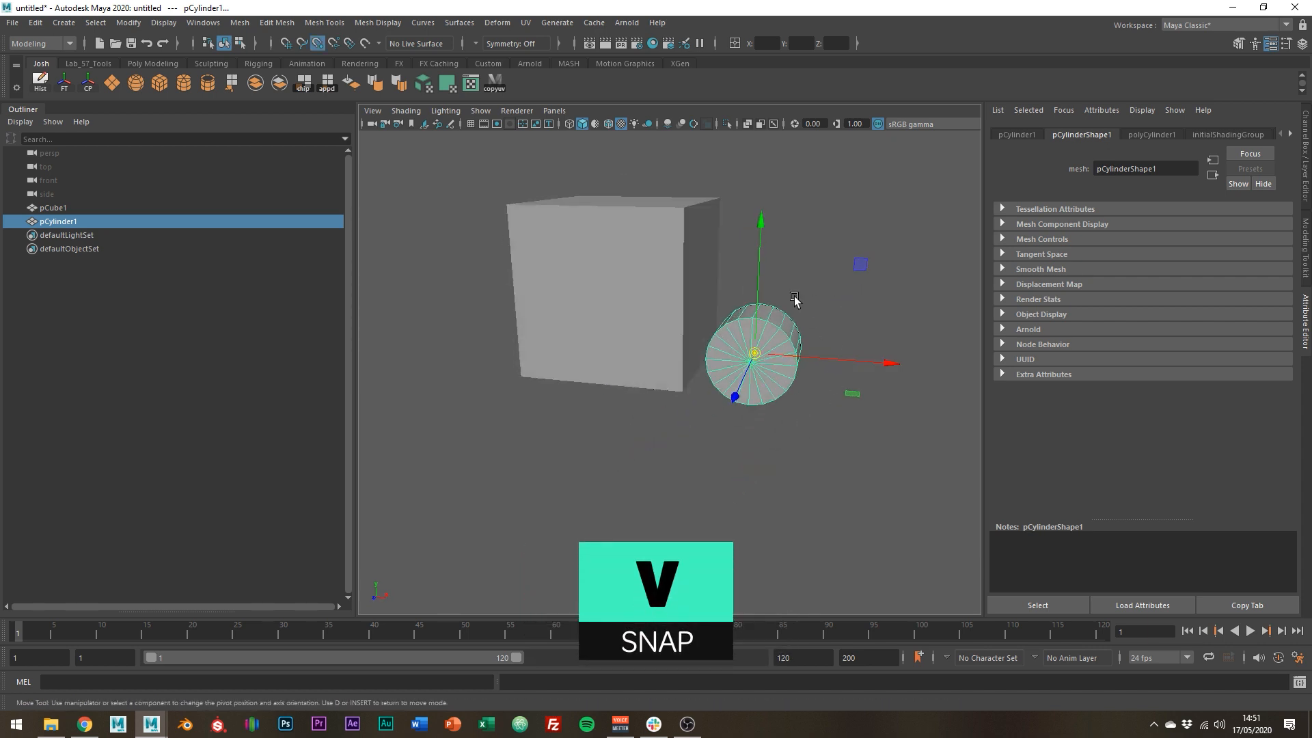
{"action": "left_click_drag", "start_coordinate": [759, 279], "coordinate": [757, 288]}
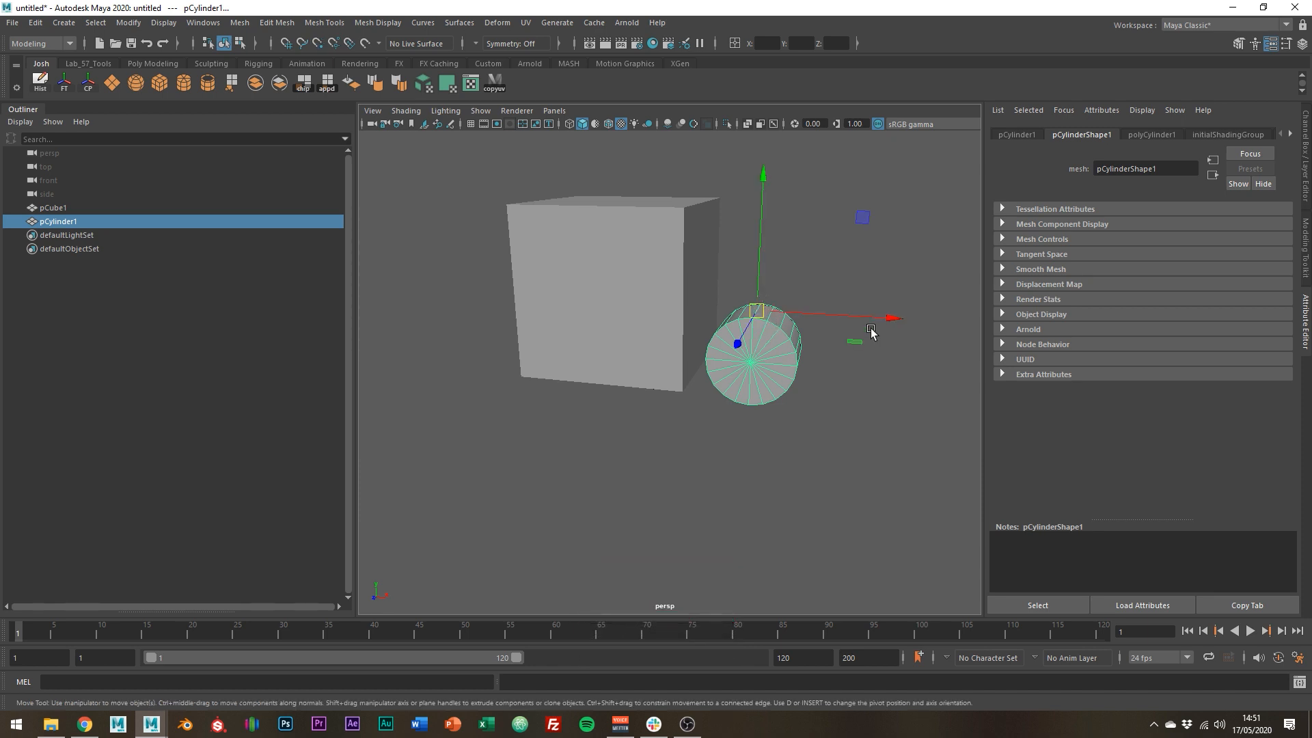
Snap the cylinder by its pivot to the cube's bottom front corner vertex.
{"action": "key", "text": "v"}
{"action": "left_click_drag", "start_coordinate": [756, 311], "coordinate": [665, 412]}
{"action": "left_click_drag", "start_coordinate": [750, 403], "coordinate": [668, 404], "text": "alt"}
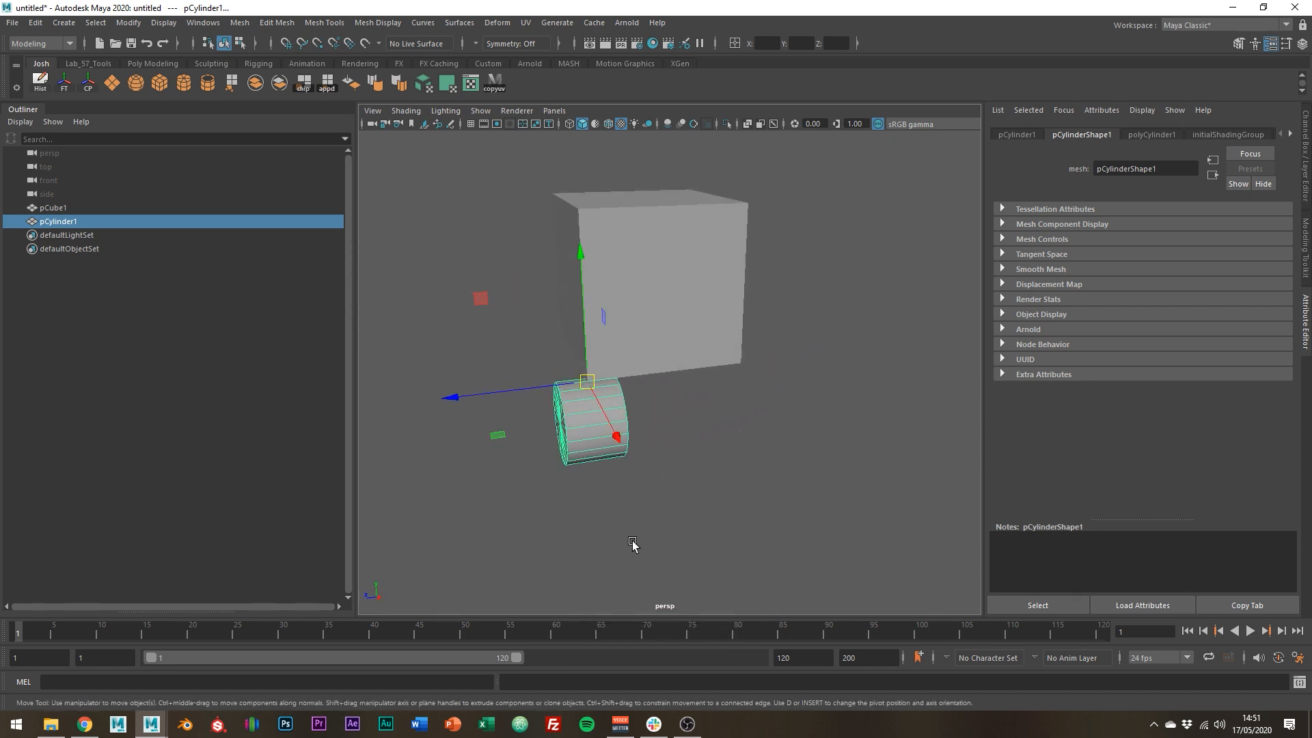
Scale the cylinder uniformly about its snapped pivot, trying smaller and larger sizes before leaving it smaller than drawn.
{"action": "left_click_drag", "start_coordinate": [629, 514], "coordinate": [687, 497], "text": "alt"}
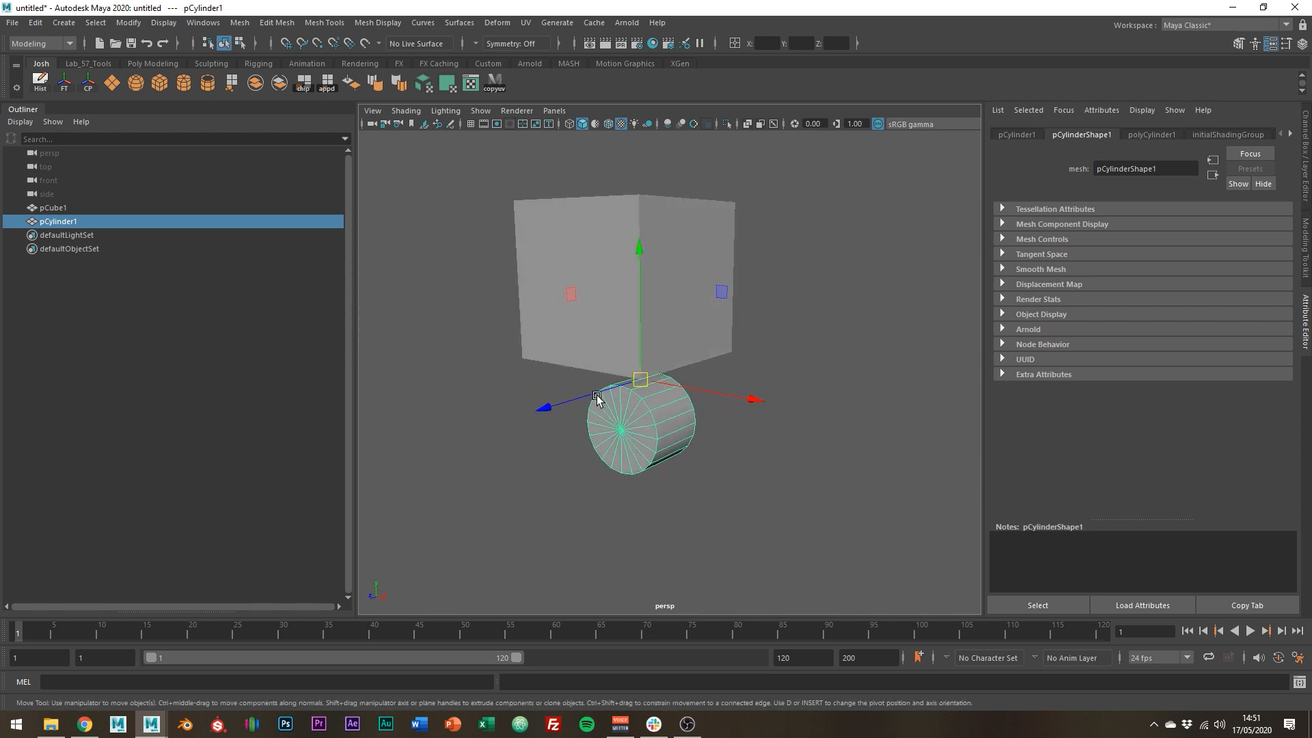
{"action": "left_click_drag", "start_coordinate": [656, 560], "coordinate": [739, 534], "text": "alt"}
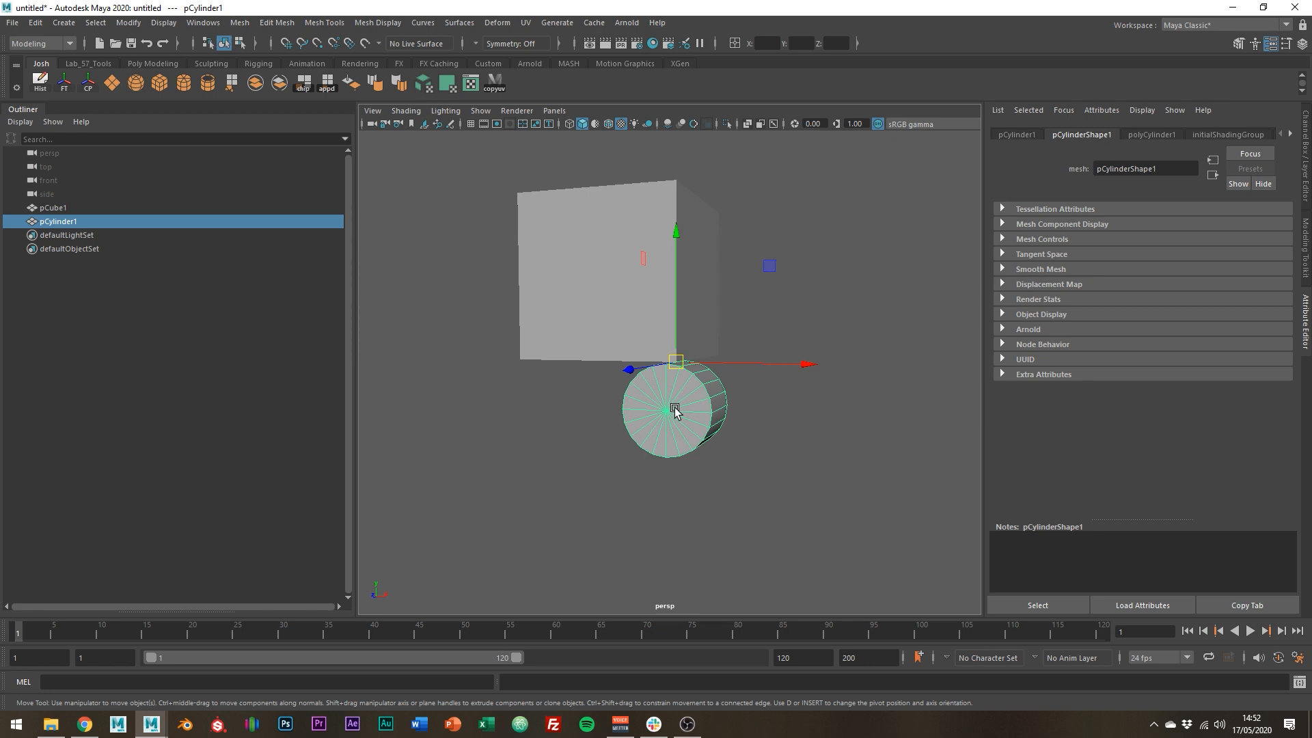
{"action": "key", "text": "r"}
{"action": "left_click_drag", "start_coordinate": [676, 362], "coordinate": [600, 386]}
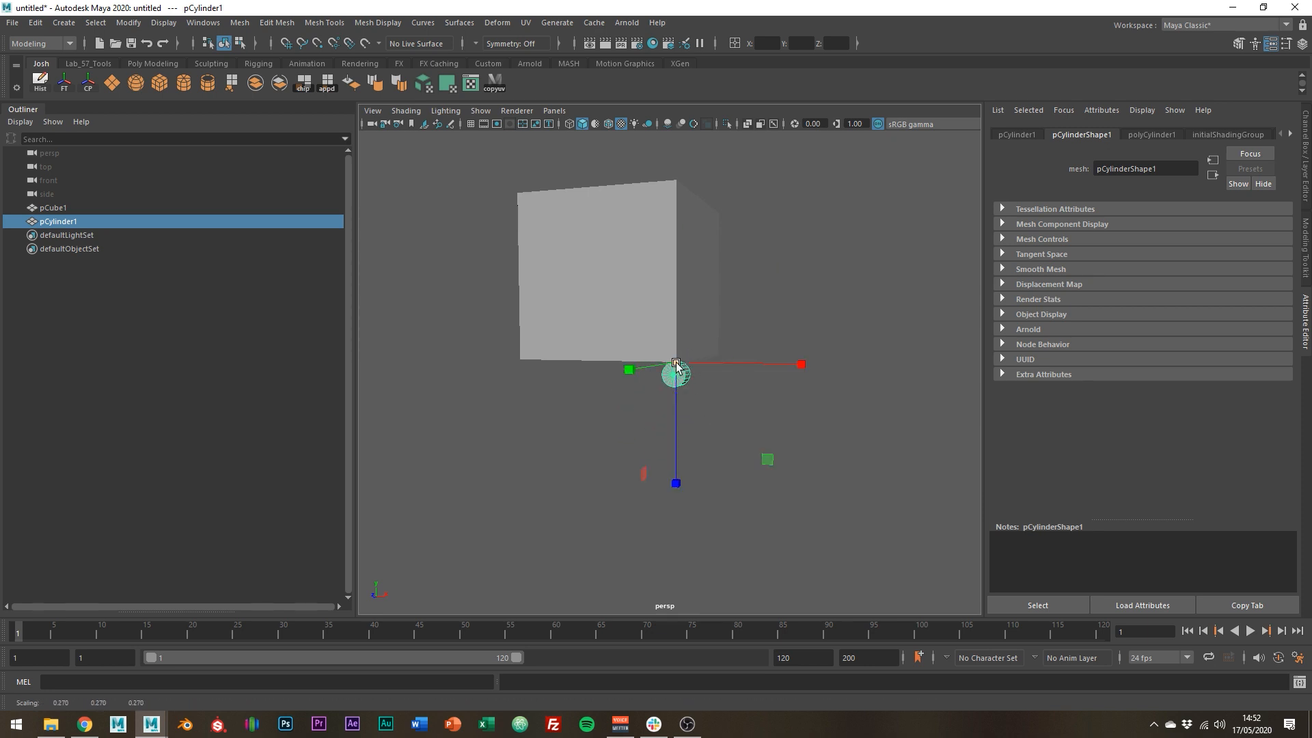
{"action": "left_click_drag", "start_coordinate": [675, 364], "coordinate": [786, 360]}
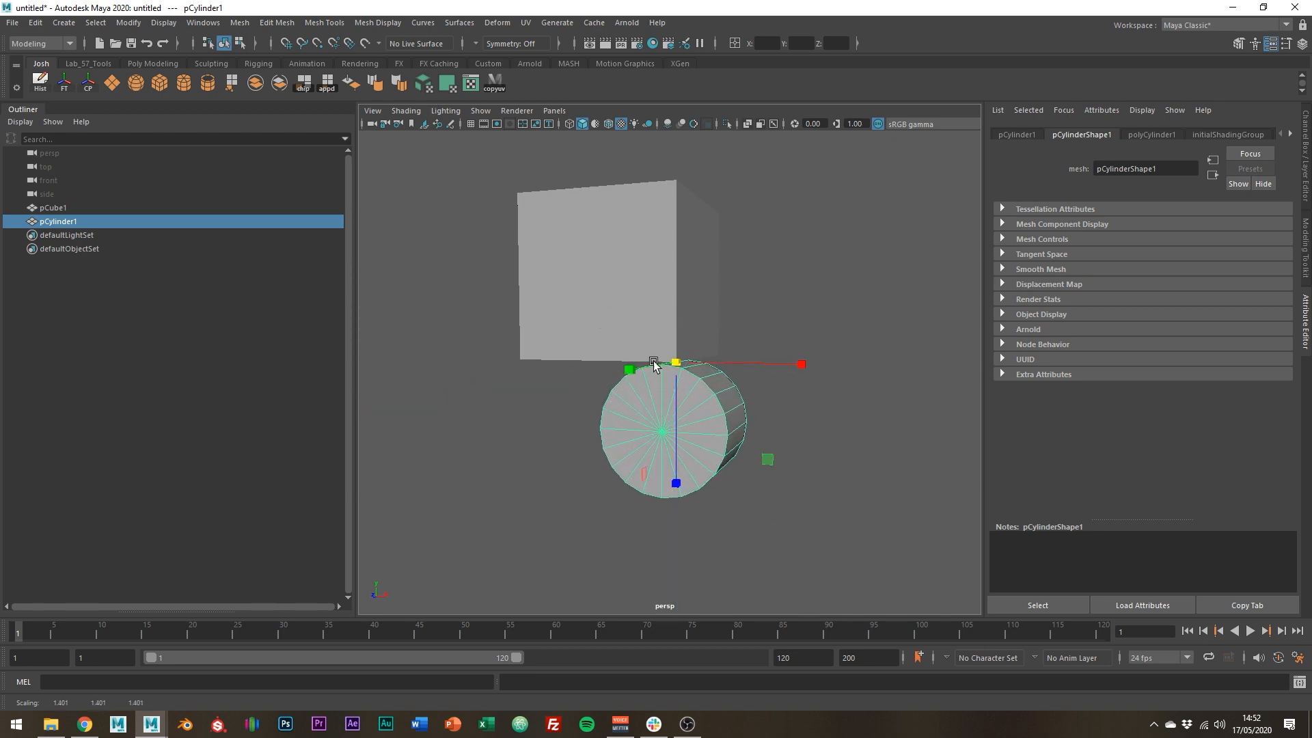
{"action": "left_click_drag", "start_coordinate": [654, 364], "coordinate": [598, 383]}
{"action": "key", "text": "w"}
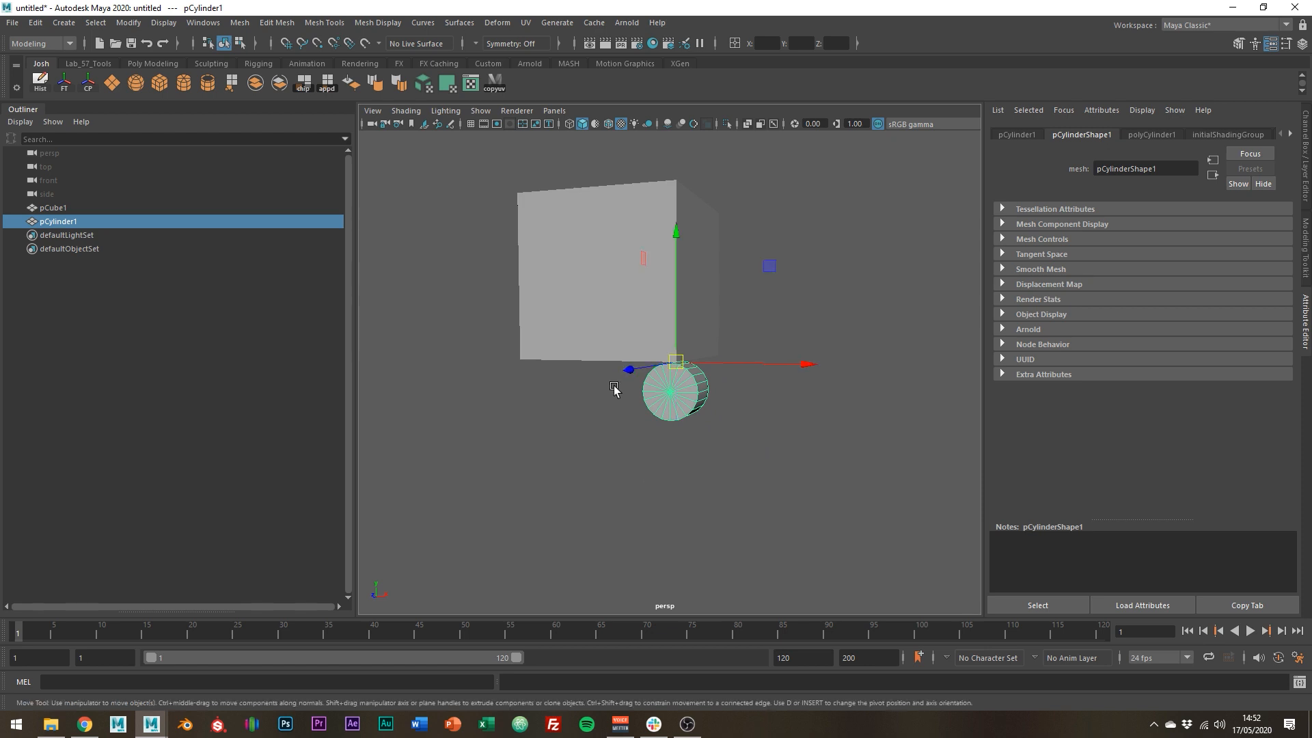
Move the cylinder back along the Z axis, beneath the cube's lower side edge.
{"action": "left_click_drag", "start_coordinate": [728, 353], "coordinate": [643, 397], "text": "alt"}
{"action": "left_click_drag", "start_coordinate": [560, 410], "coordinate": [632, 401]}
{"action": "left_click_drag", "start_coordinate": [625, 475], "coordinate": [824, 424], "text": "alt"}
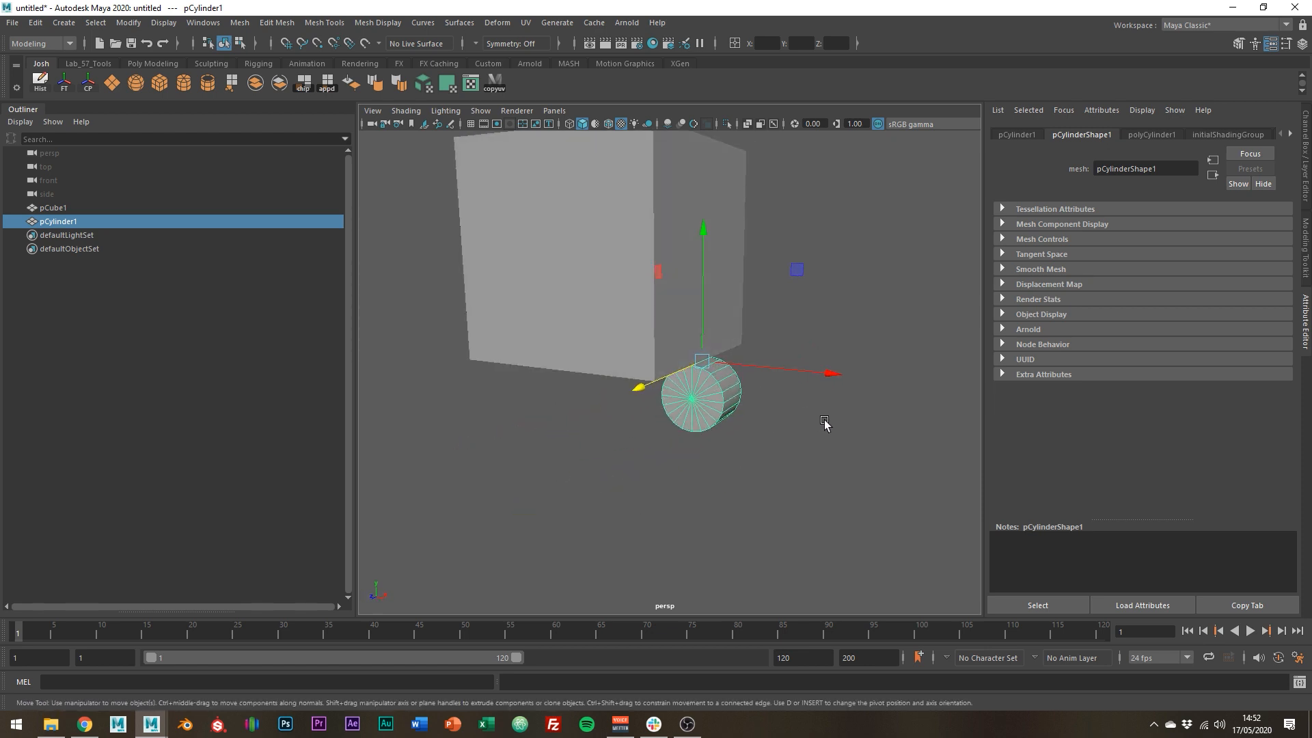
Select the cube and cylinder together, switch them to multi-component mode, and select the cube's side face above the cylinder.
{"action": "left_click", "coordinate": [576, 324]}
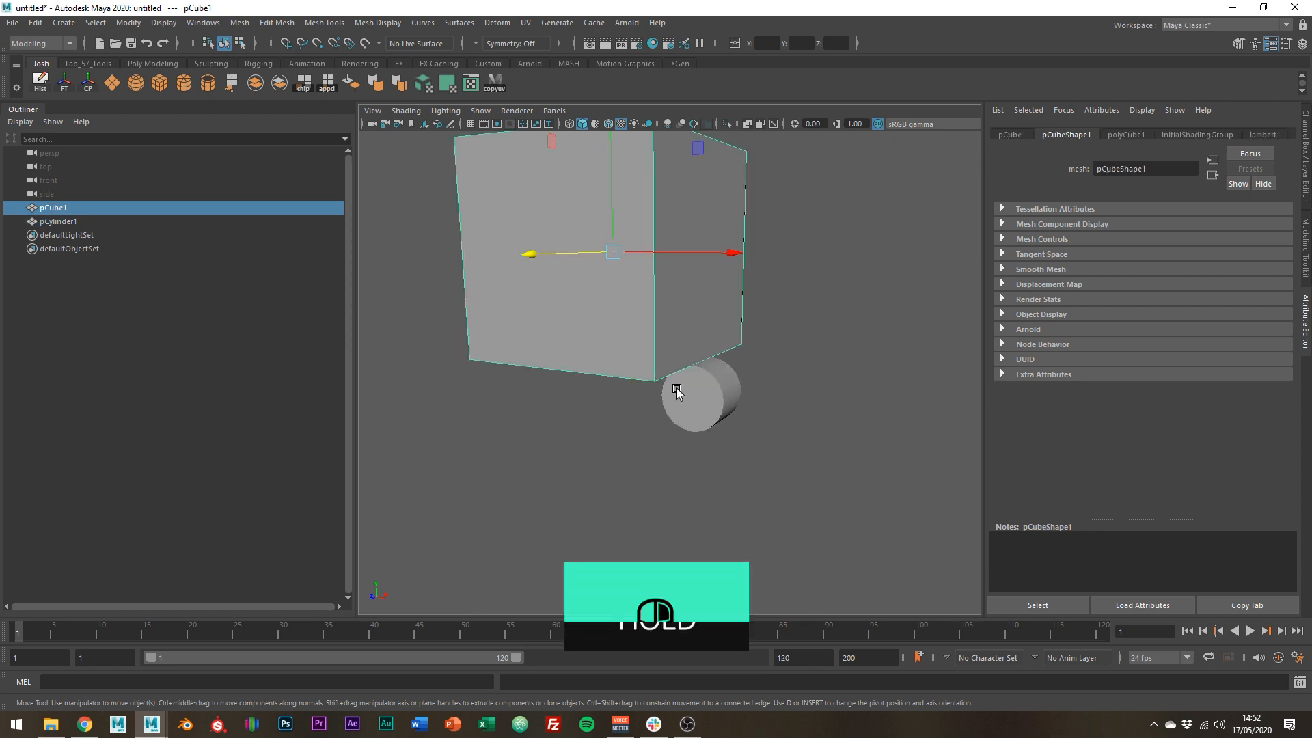
{"action": "left_click", "coordinate": [695, 393], "text": "shift"}
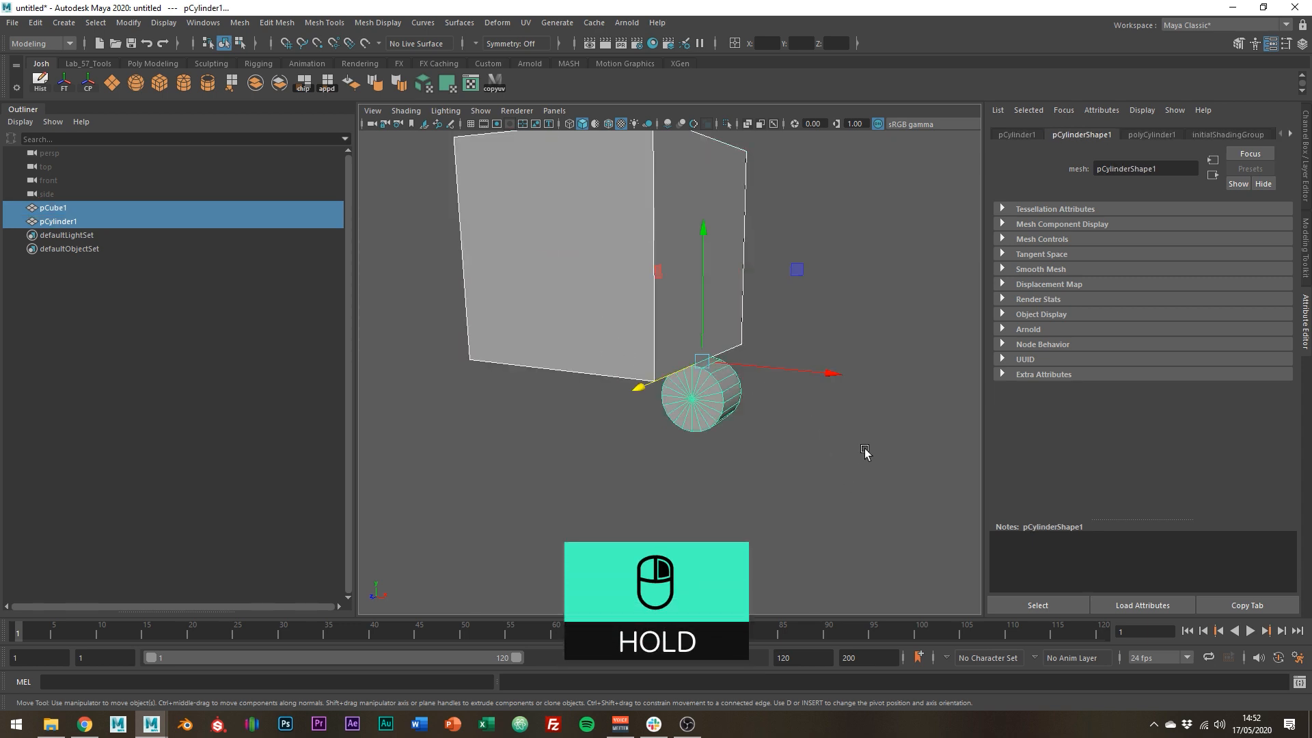
{"action": "right_click_drag", "start_coordinate": [860, 334], "coordinate": [905, 358]}
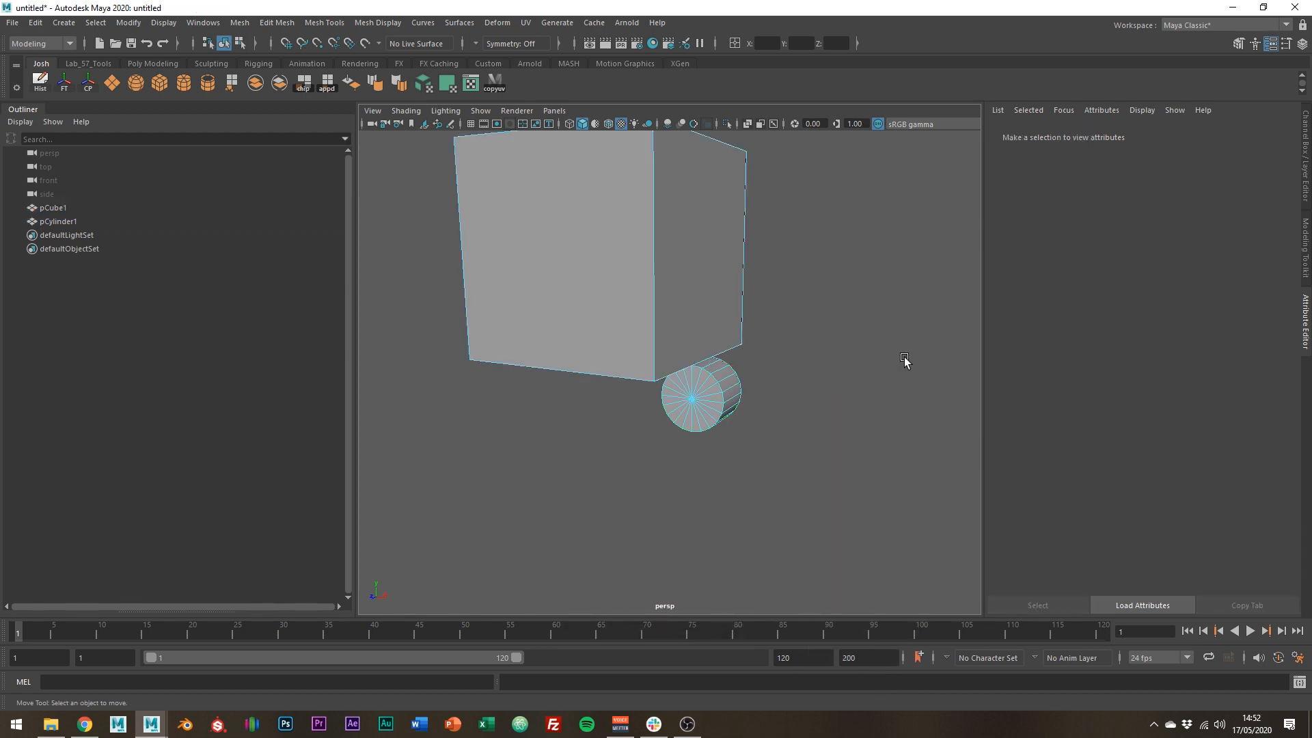
{"action": "left_click", "coordinate": [688, 244]}
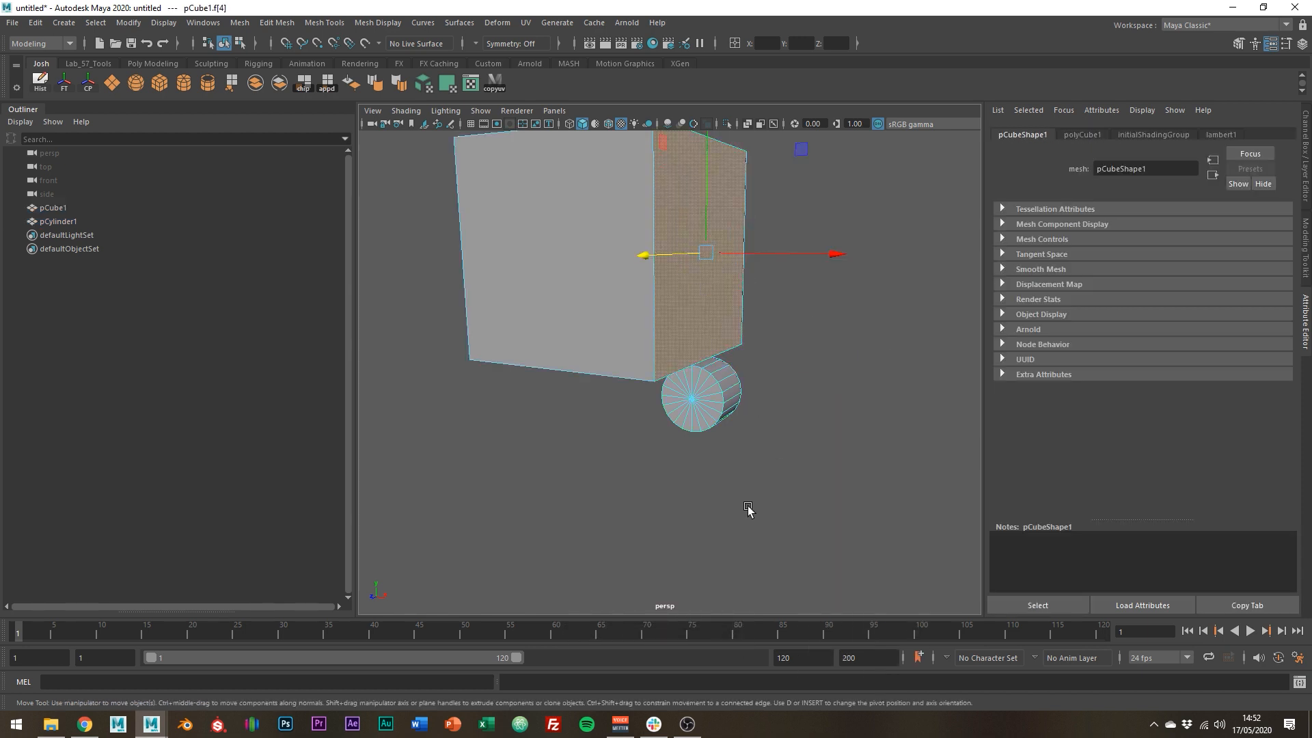
Add two opposite lengthwise edges on the cylinder's sides to the cube face selection.
{"action": "scroll", "coordinate": [741, 484], "scroll_direction": "up", "scroll_amount": 1}
{"action": "right_click_drag", "start_coordinate": [741, 484], "coordinate": [887, 543], "text": "alt"}
{"action": "left_click_drag", "start_coordinate": [887, 543], "coordinate": [840, 492], "text": "alt"}
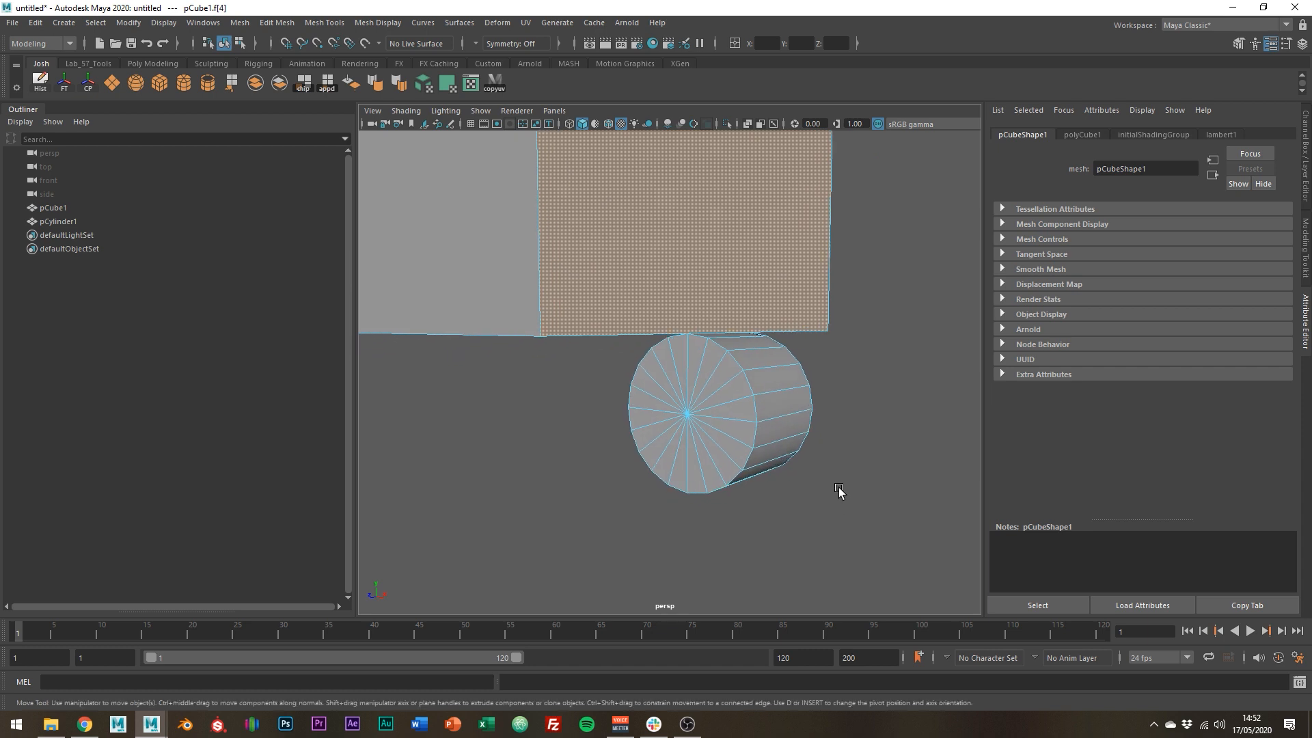
{"action": "left_click", "coordinate": [795, 417]}
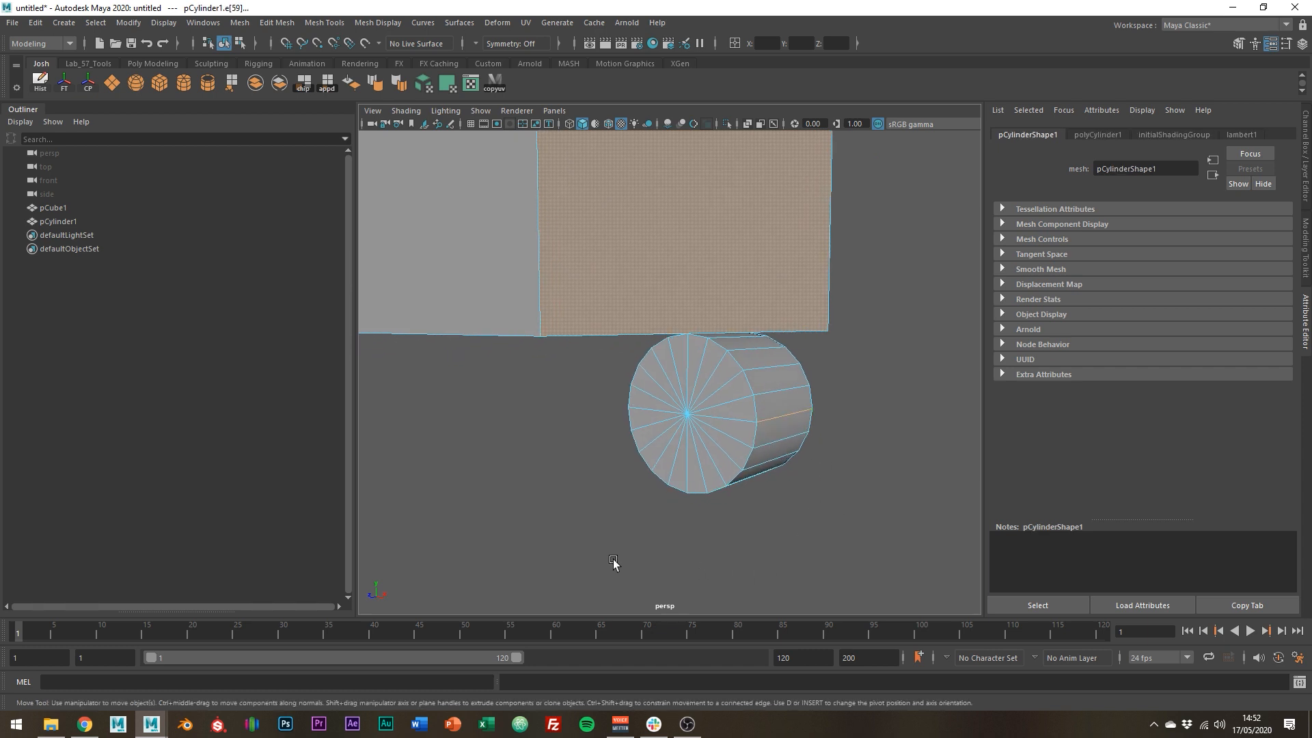
{"action": "left_click_drag", "start_coordinate": [579, 542], "coordinate": [756, 453], "text": "alt"}
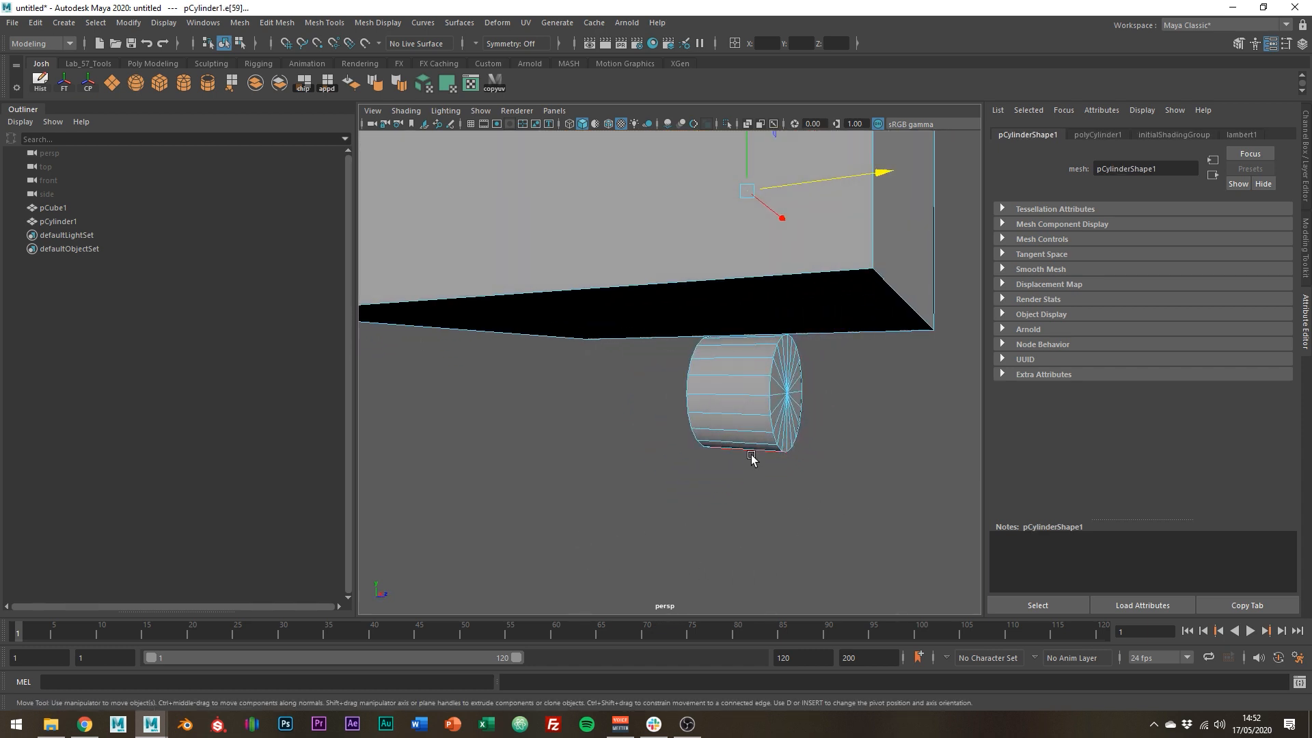
{"action": "left_click", "coordinate": [747, 397]}
{"action": "left_click_drag", "start_coordinate": [747, 398], "coordinate": [711, 428], "text": "alt"}
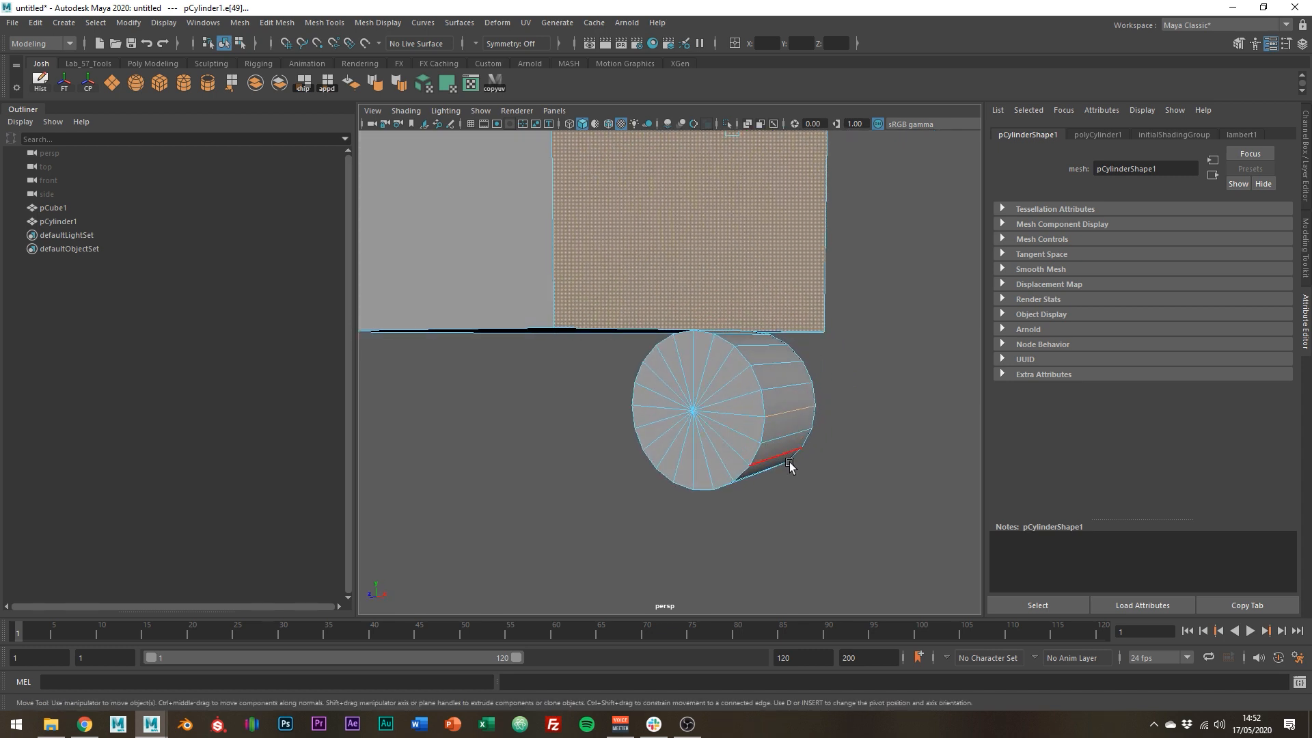
{"action": "right_click_drag", "start_coordinate": [860, 490], "coordinate": [666, 446], "text": "alt"}
{"action": "left_click_drag", "start_coordinate": [666, 448], "coordinate": [669, 462], "text": "alt"}
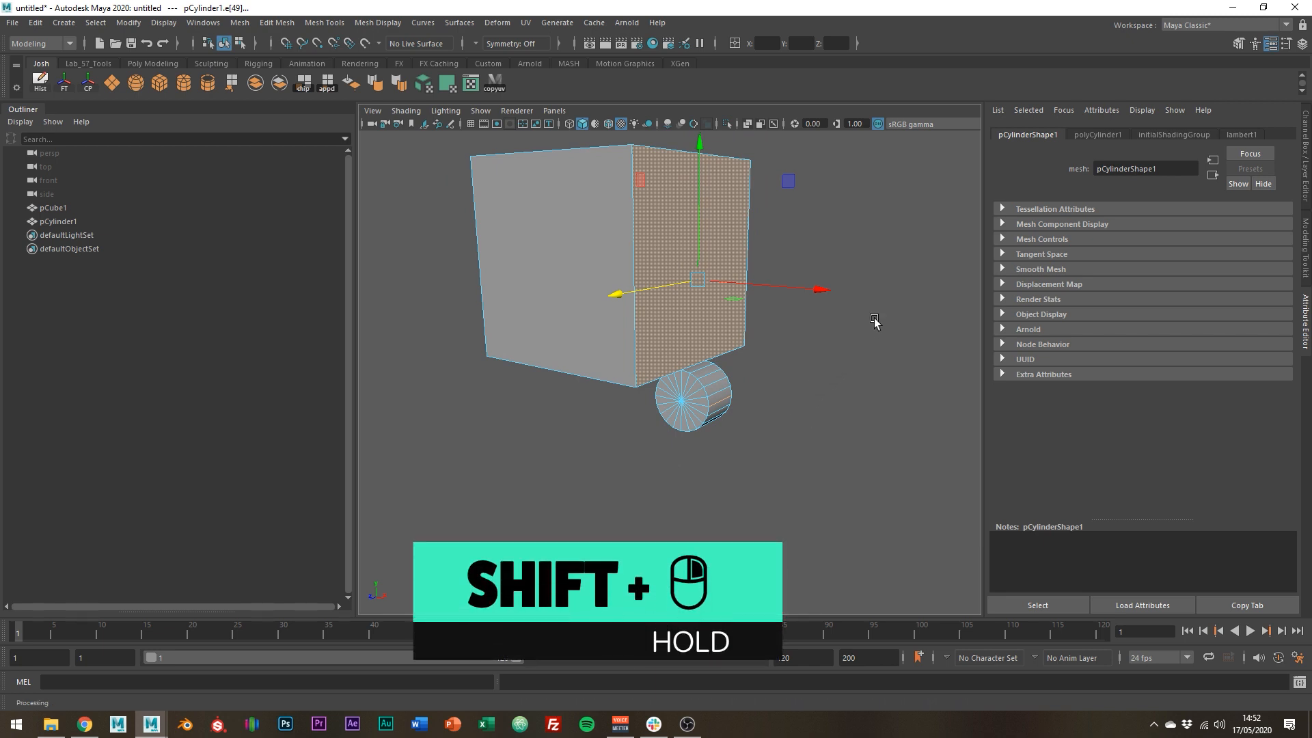
Wedge the selected cube face around the cylinder edges with a wedge angle of -90.
{"action": "right_click_drag", "start_coordinate": [872, 317], "coordinate": [820, 339], "text": "shift"}
{"action": "left_click_drag", "start_coordinate": [820, 342], "coordinate": [867, 317], "text": "alt"}
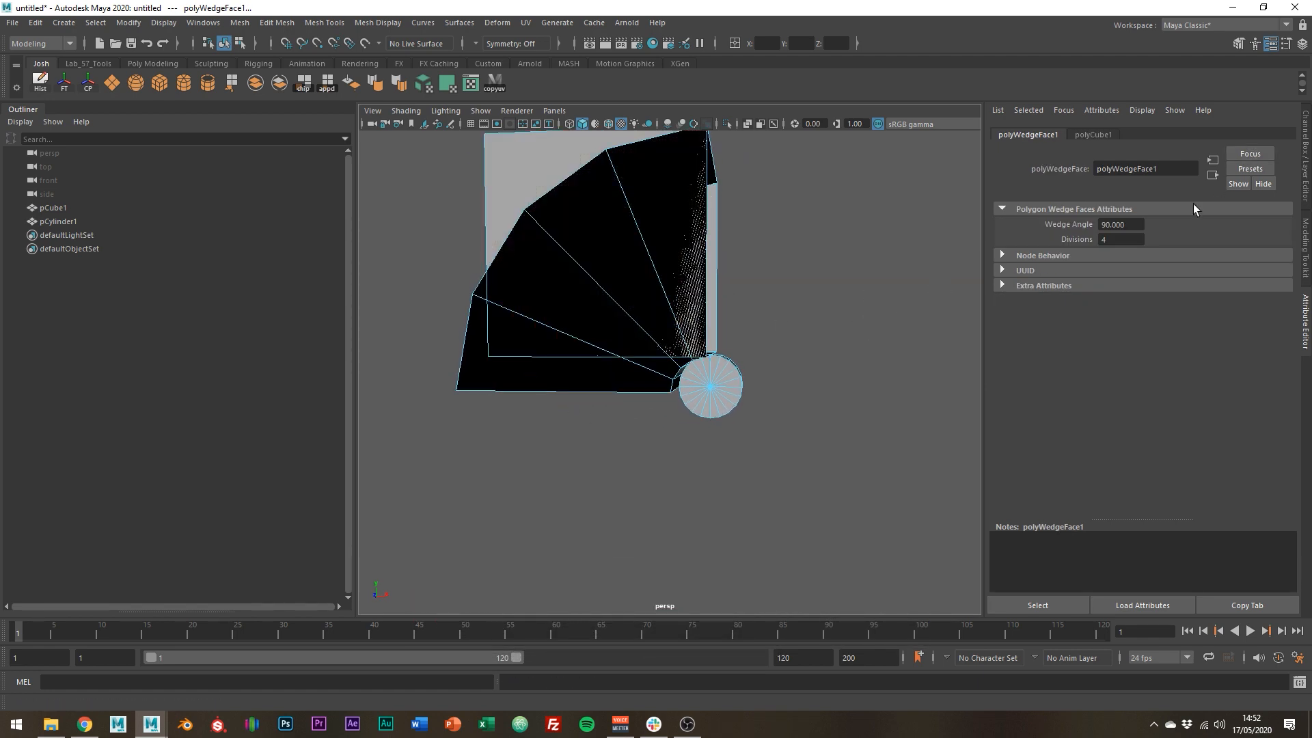
{"action": "type", "text": "-"}
{"action": "key", "text": "Return"}
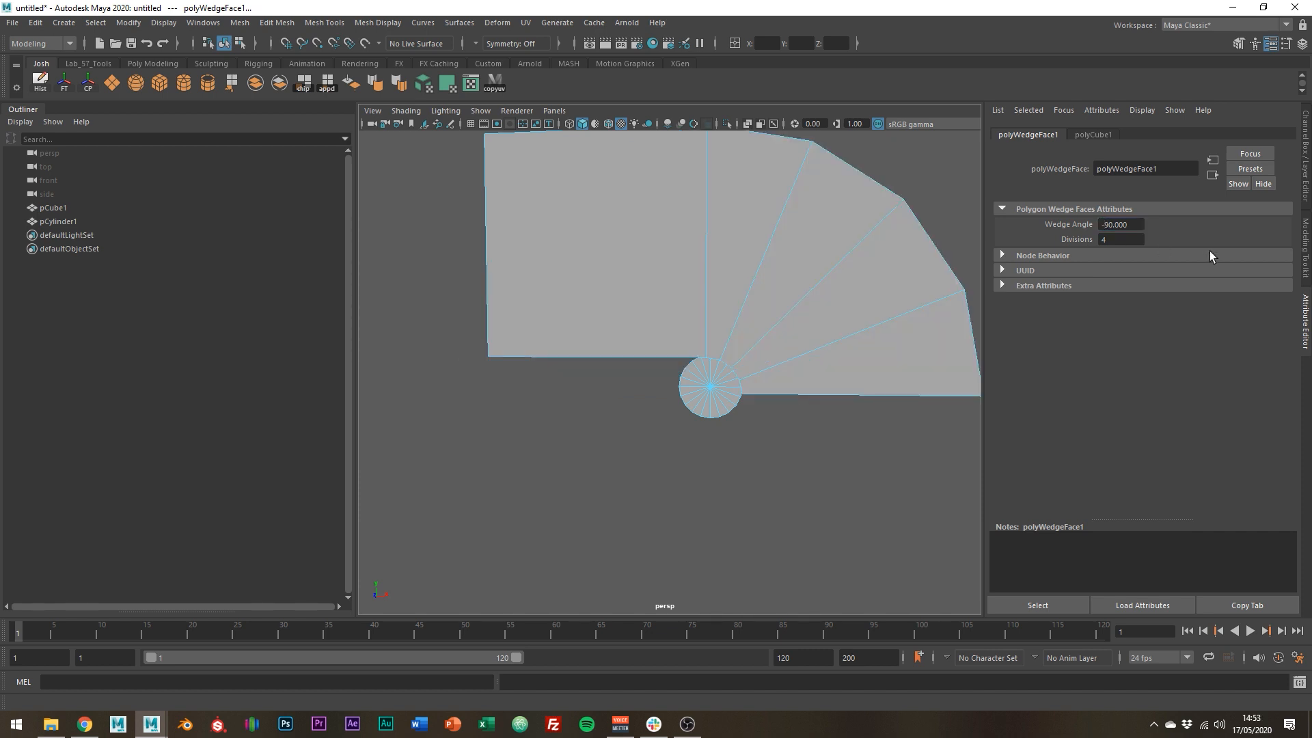
Set the wedge's divisions to 8.
{"action": "left_click_drag", "start_coordinate": [937, 307], "coordinate": [769, 362], "text": "alt"}
{"action": "left_click", "coordinate": [757, 372]}
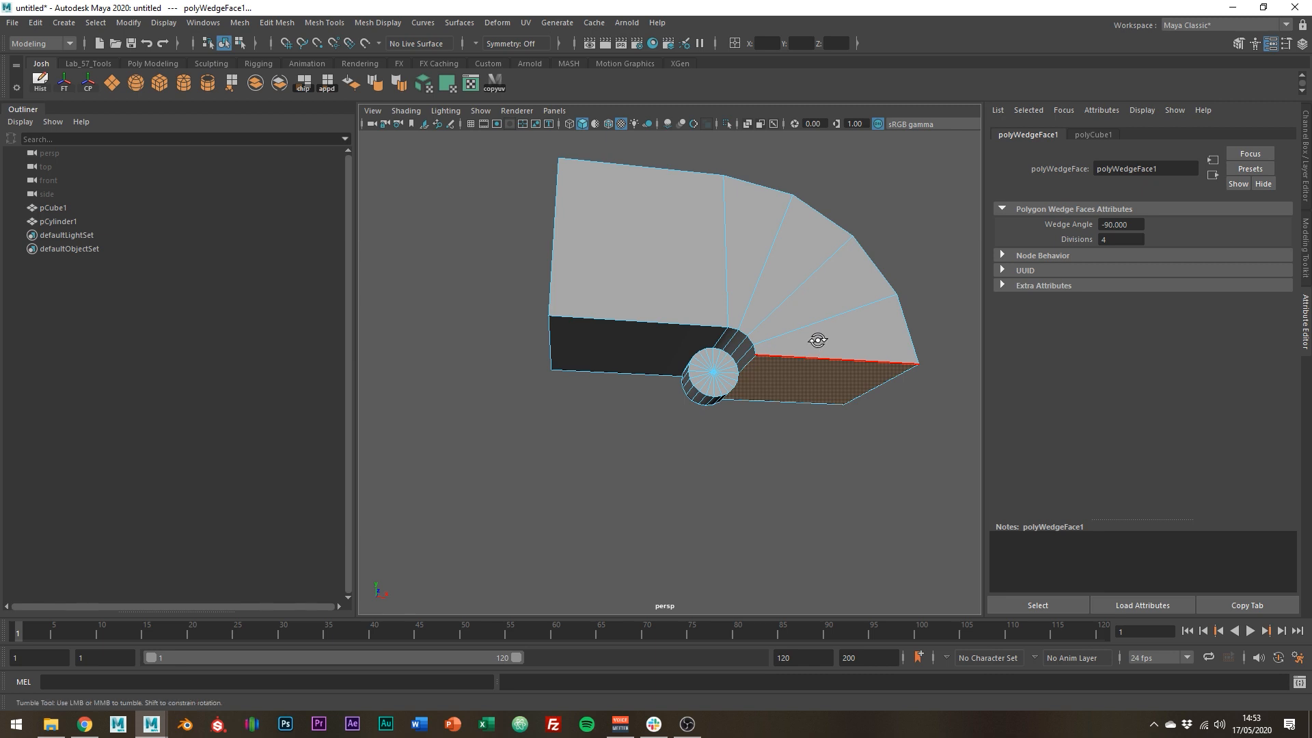
{"action": "left_click_drag", "start_coordinate": [820, 337], "coordinate": [735, 376], "text": "alt"}
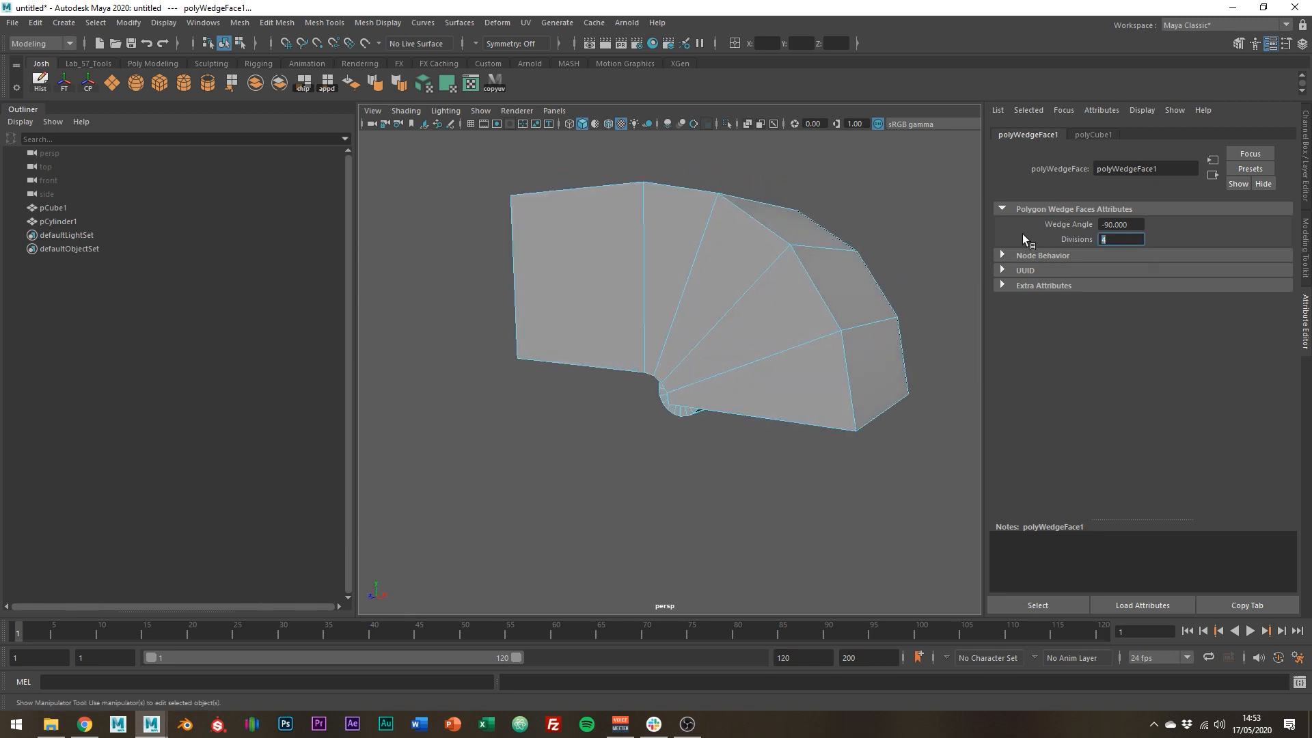
{"action": "type", "text": "8"}
{"action": "key", "text": "Return"}
Extrude the end face of the bend downward to form a straight leg.
{"action": "left_click_drag", "start_coordinate": [806, 321], "coordinate": [791, 390], "text": "alt"}
{"action": "left_click", "coordinate": [823, 295]}
{"action": "key", "text": "w"}
Return the bent cube and the cylinder to object mode, and select the cylinder.
{"action": "right_click_drag", "start_coordinate": [793, 372], "coordinate": [813, 351]}
{"action": "left_click_drag", "start_coordinate": [814, 351], "coordinate": [849, 341], "text": "alt"}
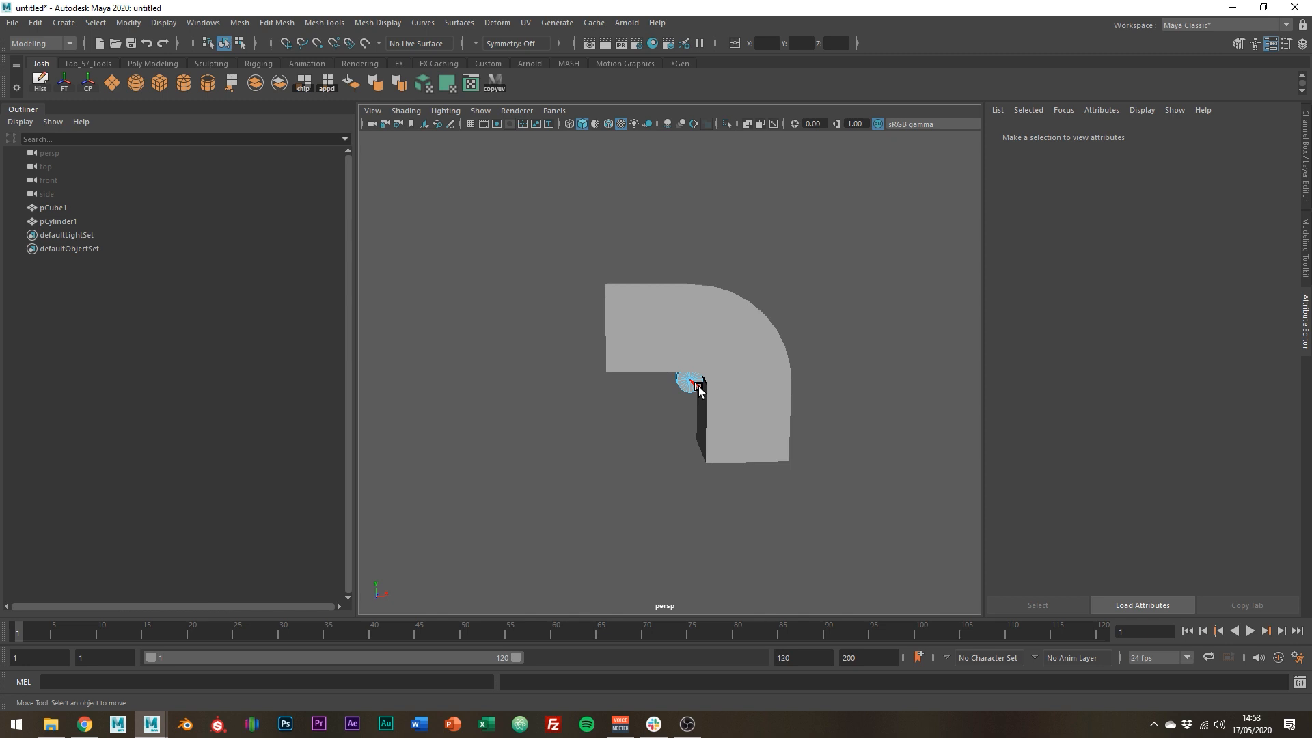
{"action": "right_click_drag", "start_coordinate": [699, 389], "coordinate": [756, 332]}
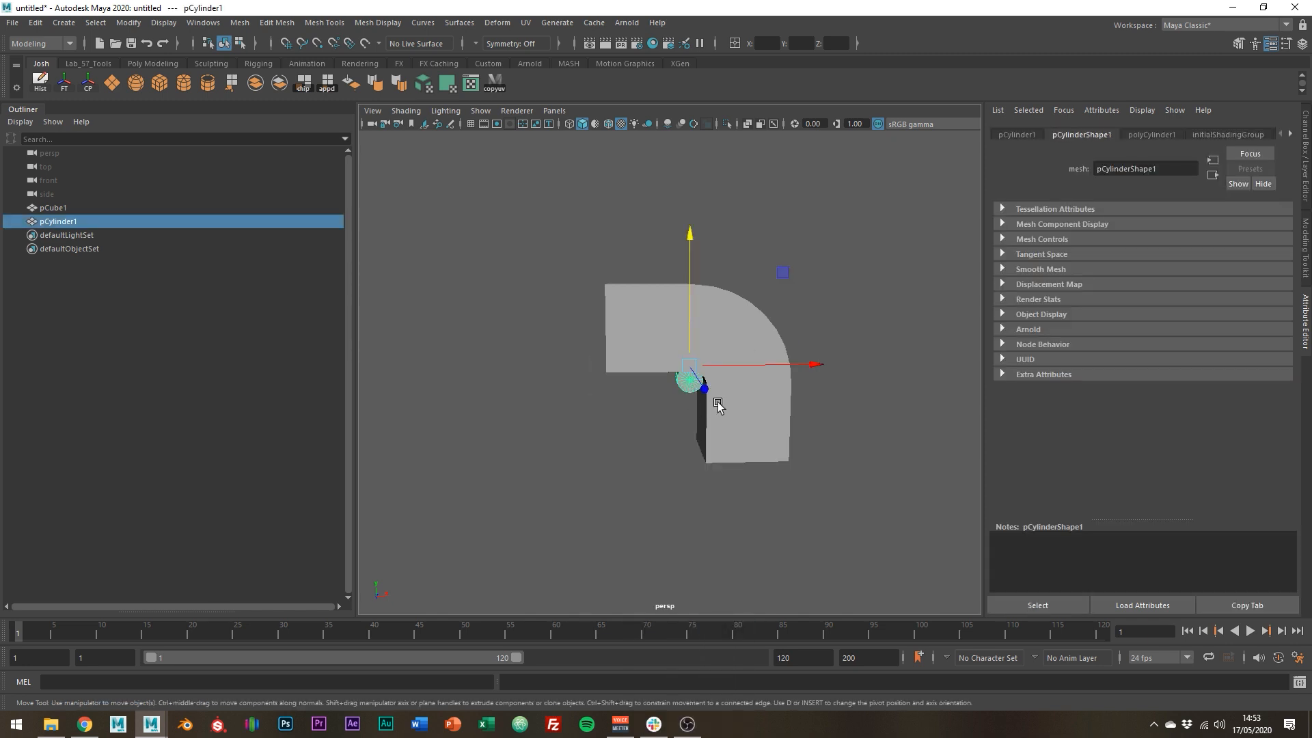
{"action": "left_click_drag", "start_coordinate": [718, 406], "coordinate": [693, 387], "text": "alt"}
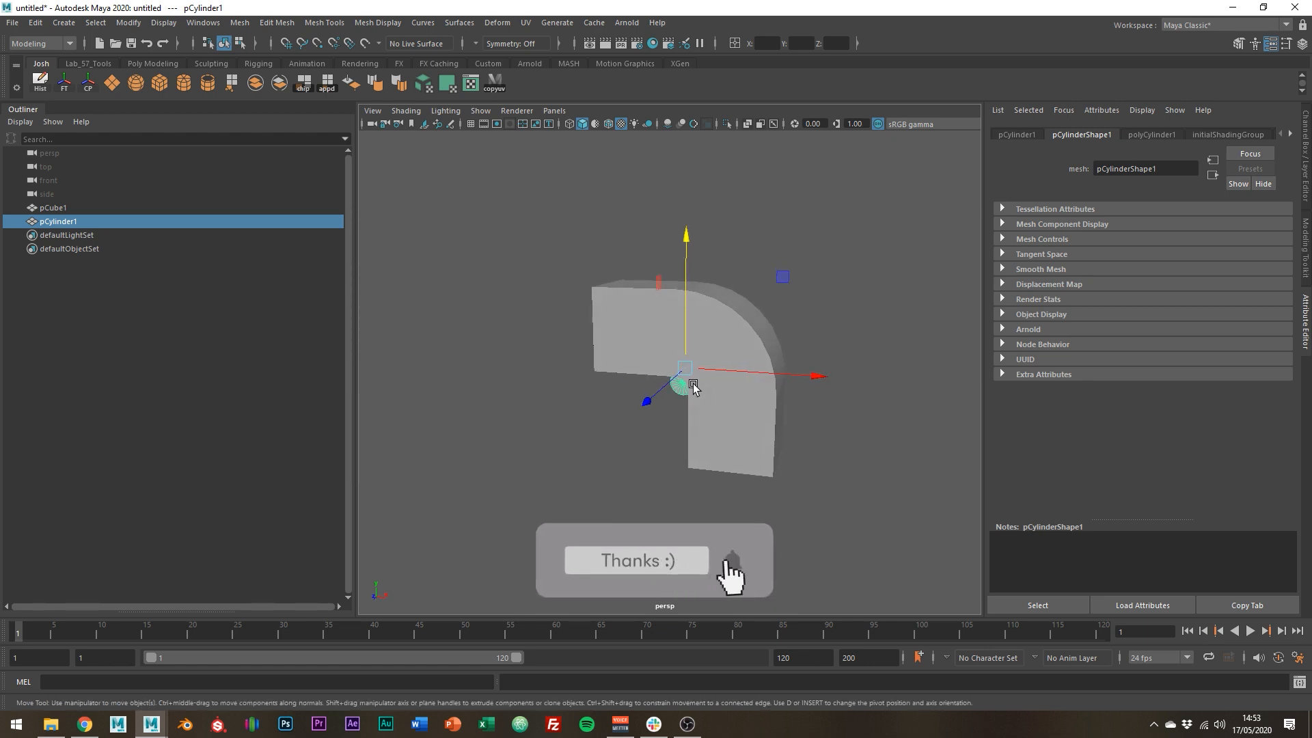